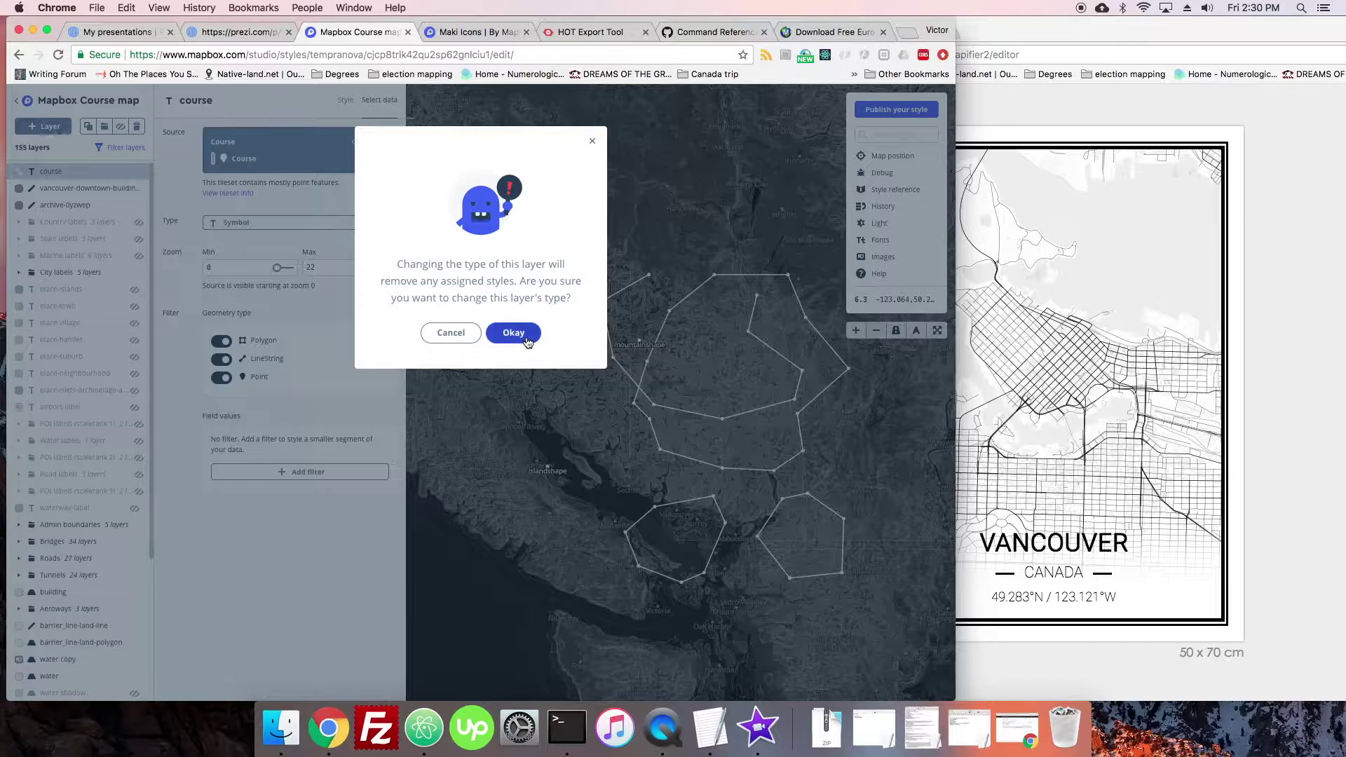
Restrict the course fill extrusion layer to polygon geometry by switching off LineString and Point
{"action": "left_click", "coordinate": [223, 360]}
{"action": "left_click", "coordinate": [225, 379]}
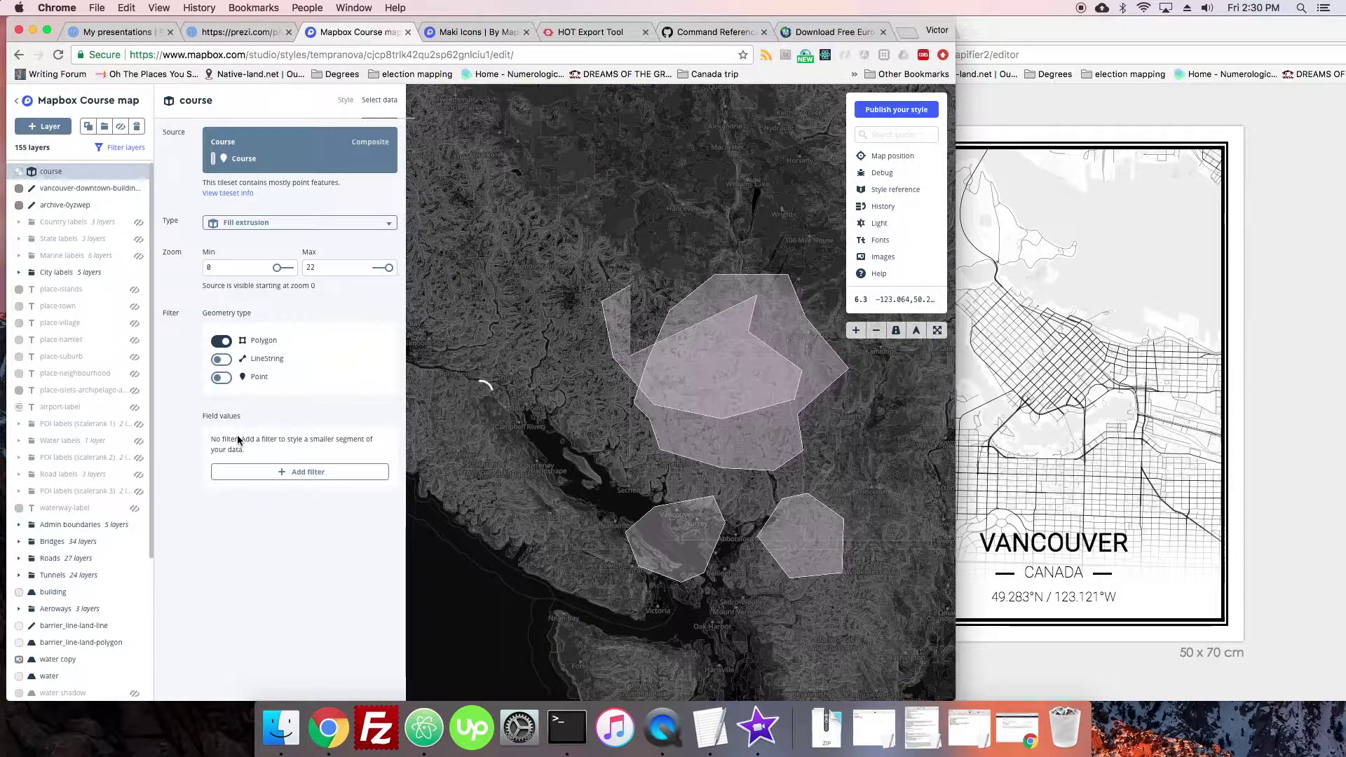
Examine the course polygons on the data map and the map features around them
{"action": "right_click", "coordinate": [576, 251]}
{"action": "left_click", "coordinate": [529, 364]}
{"action": "left_click_drag", "start_coordinate": [528, 363], "coordinate": [452, 307]}
{"action": "left_click_drag", "start_coordinate": [527, 330], "coordinate": [569, 355]}
{"action": "scroll", "coordinate": [540, 385], "scroll_direction": "down", "scroll_amount": 1}
{"action": "left_click", "coordinate": [539, 390]}
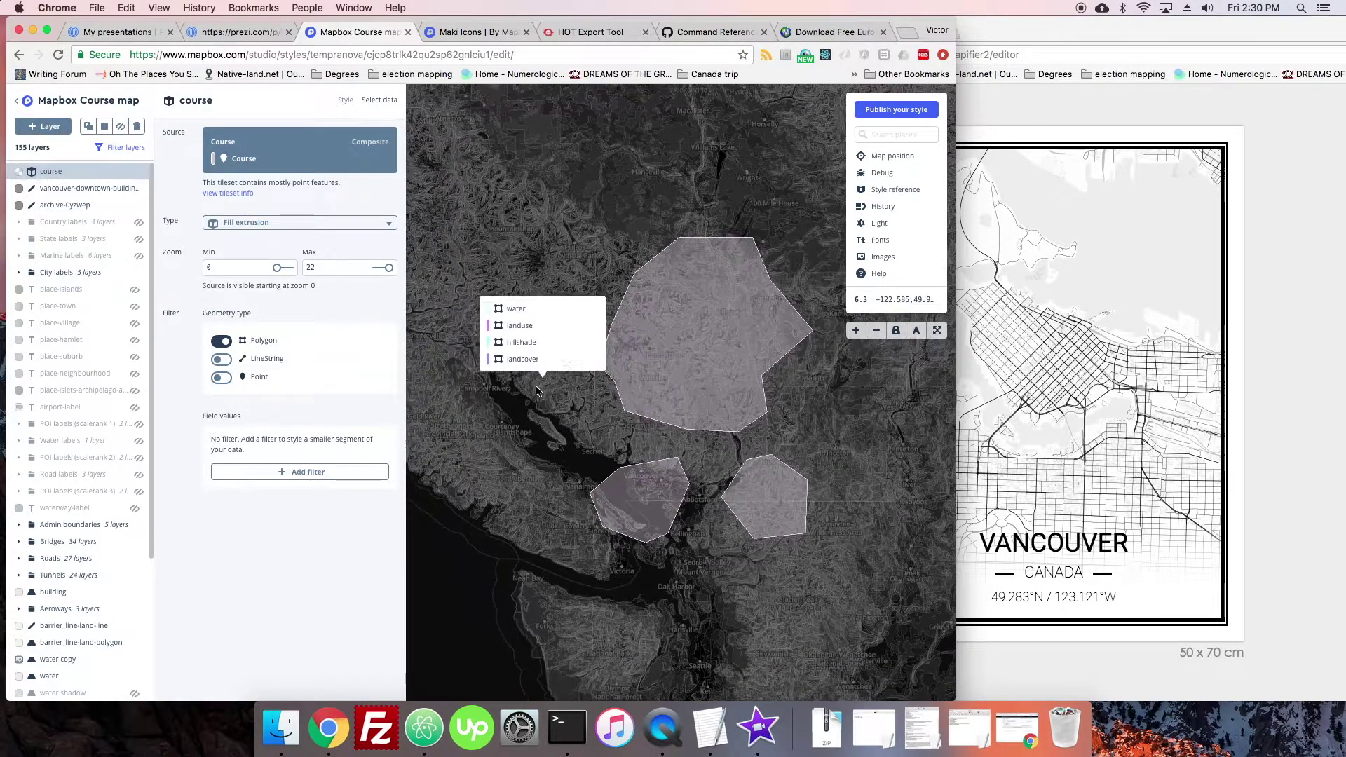
{"action": "left_click", "coordinate": [536, 392]}
{"action": "scroll", "coordinate": [536, 392], "scroll_direction": "down", "scroll_amount": 1}
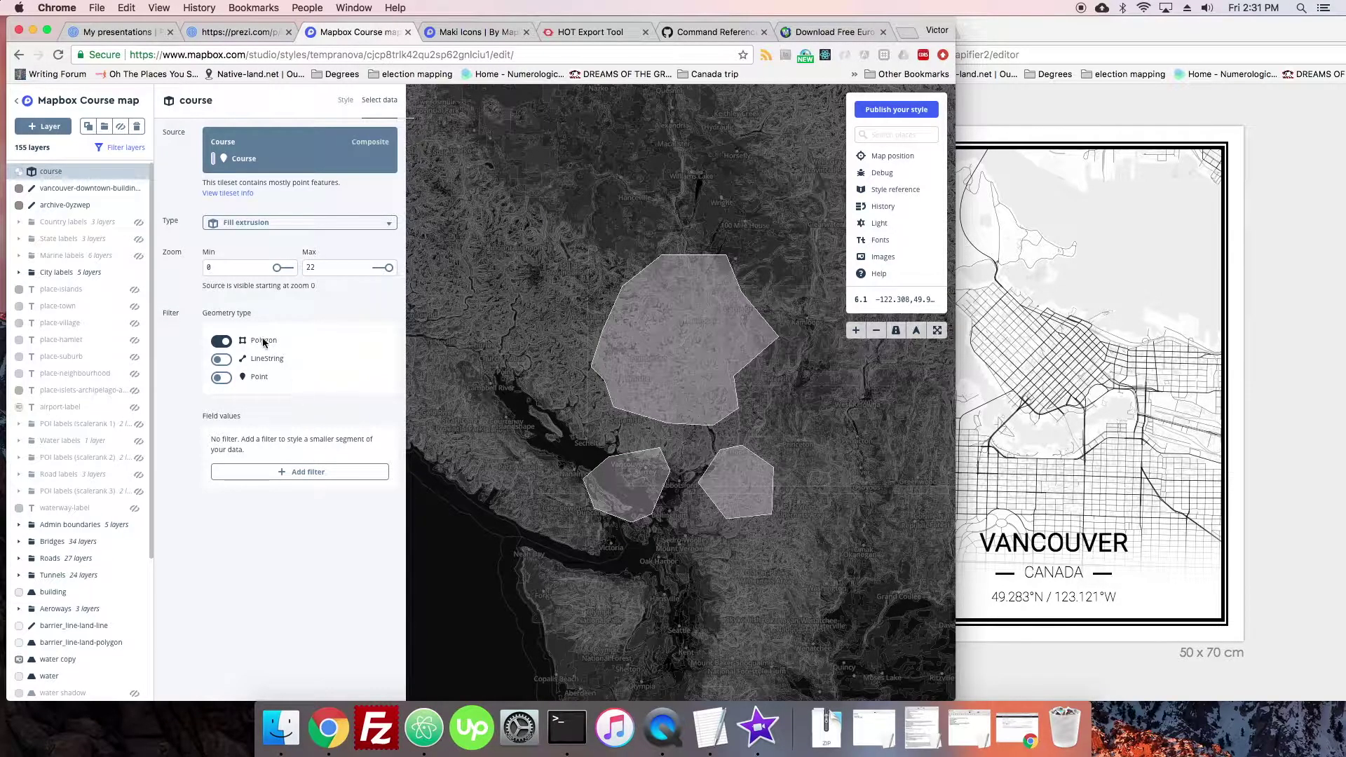
Make the course layer's extrusion height data-driven, using the numeric size field
{"action": "left_click", "coordinate": [347, 103]}
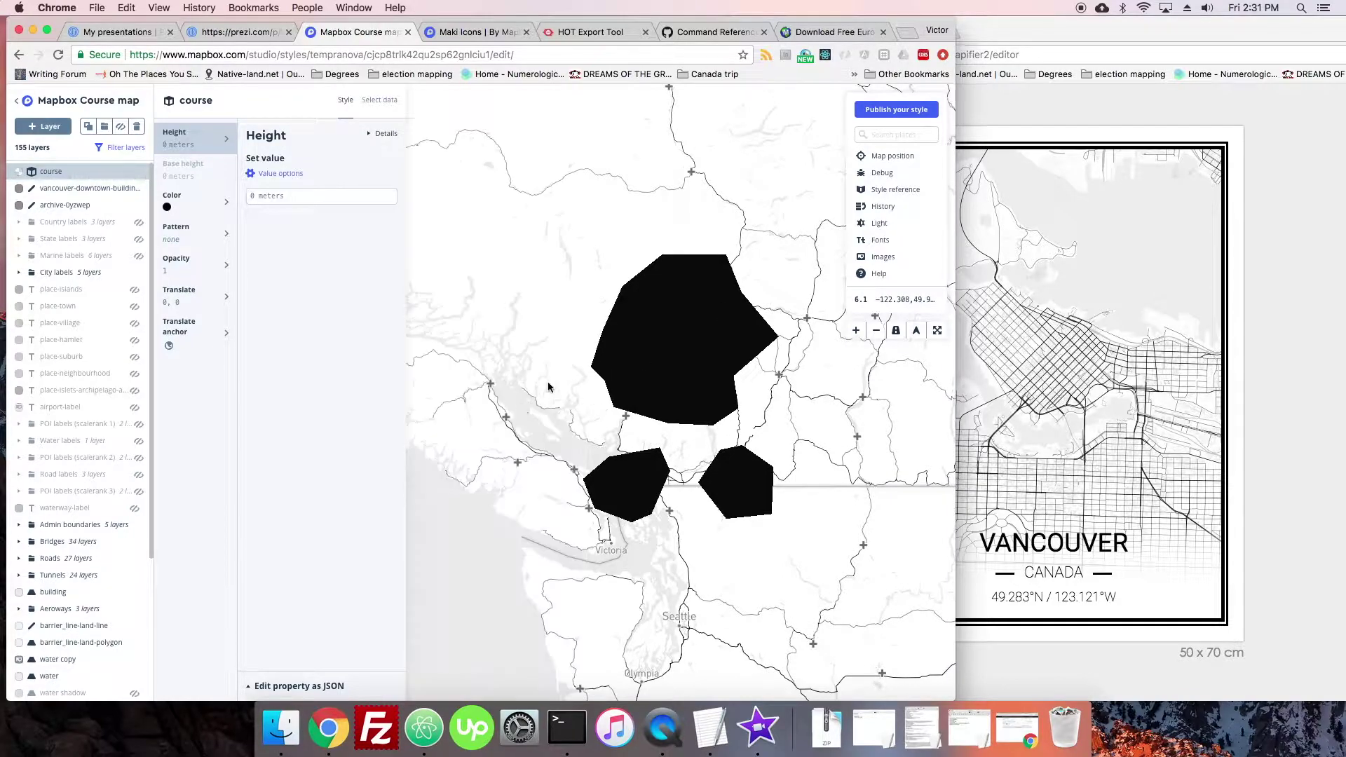
{"action": "scroll", "coordinate": [561, 429], "scroll_direction": "down", "scroll_amount": 3}
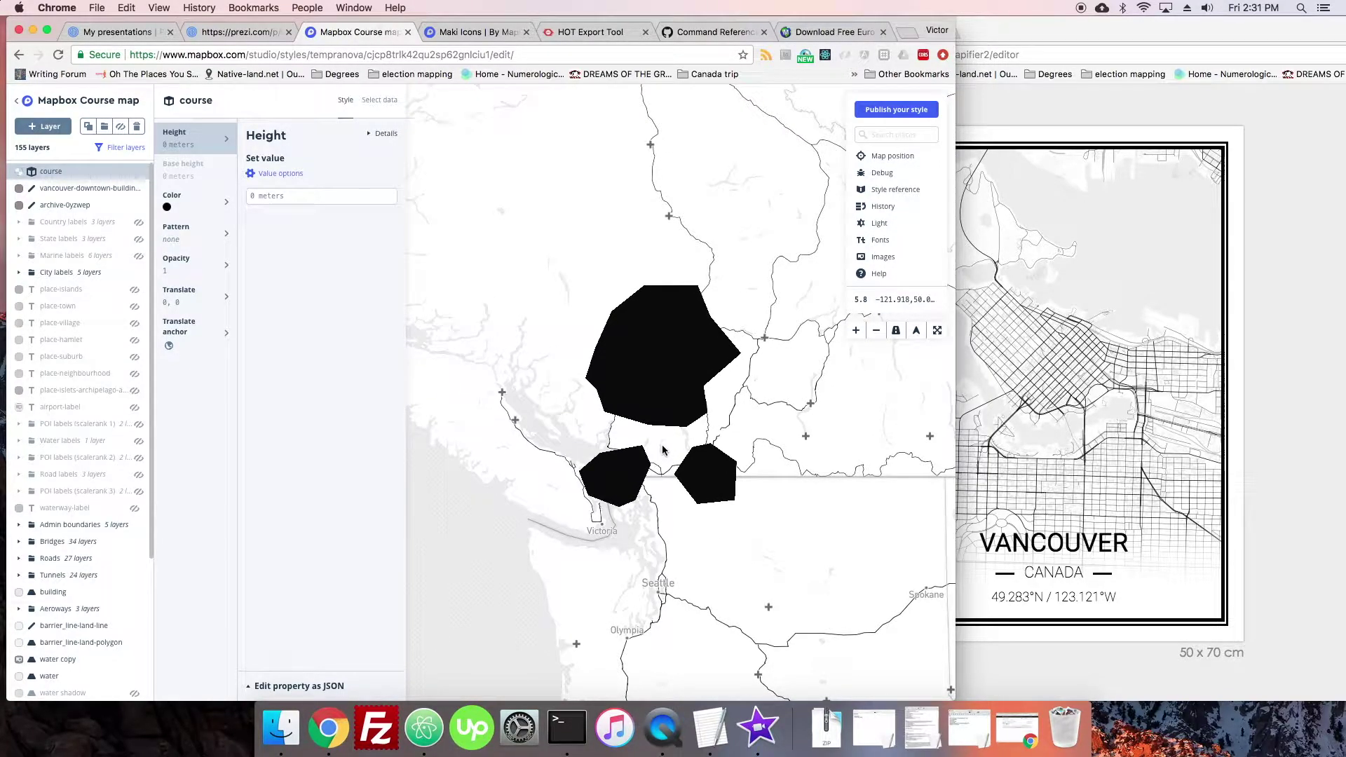
{"action": "left_click_drag", "start_coordinate": [666, 454], "coordinate": [912, 331]}
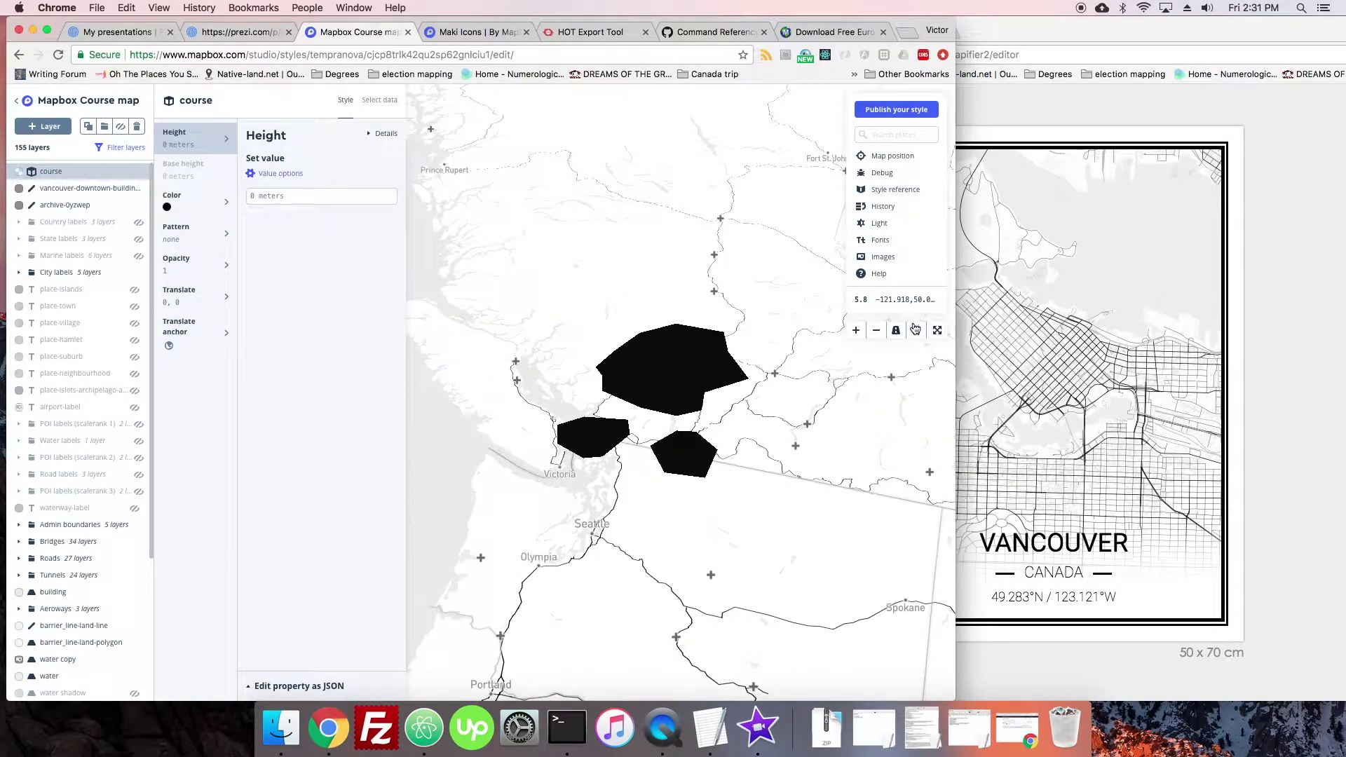
{"action": "left_click_drag", "start_coordinate": [735, 418], "coordinate": [691, 373]}
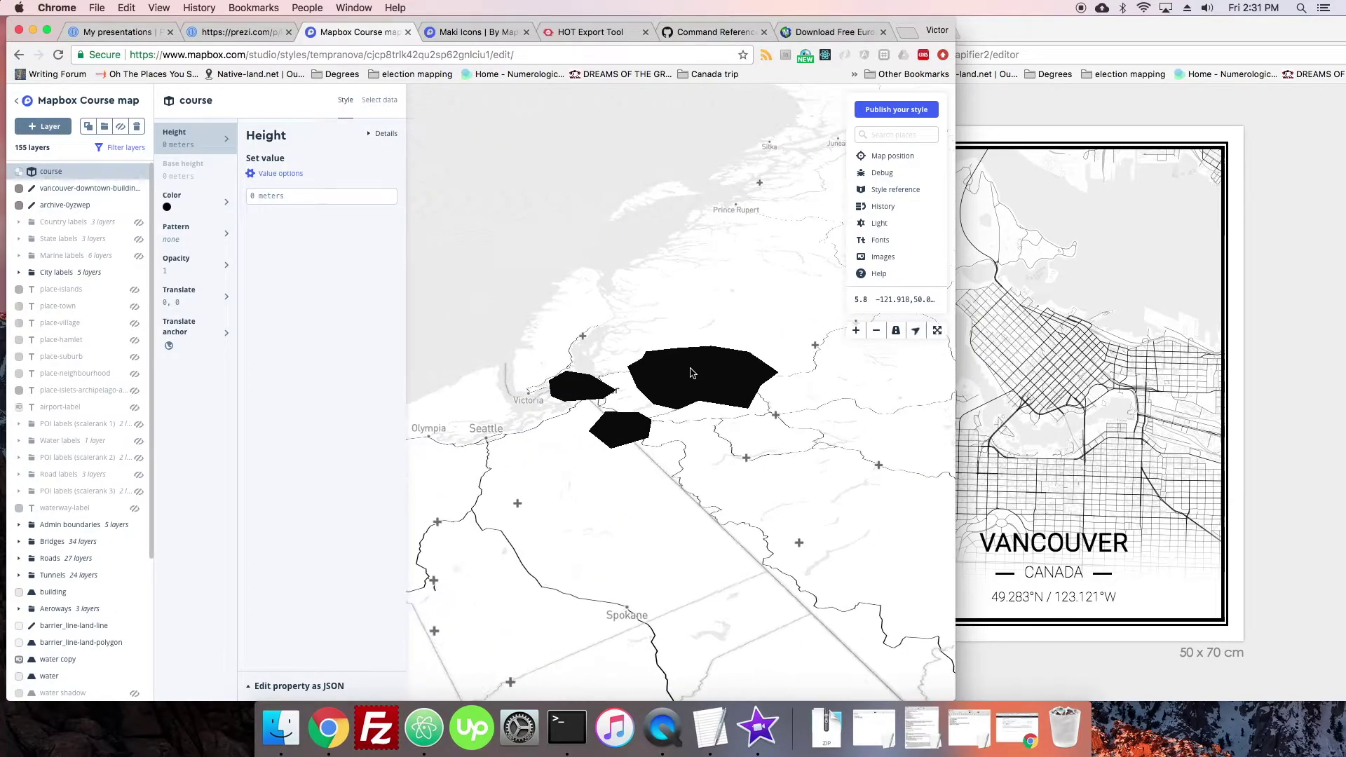
{"action": "left_click", "coordinate": [286, 174]}
{"action": "left_click", "coordinate": [403, 291]}
{"action": "left_click", "coordinate": [323, 220]}
{"action": "left_click", "coordinate": [322, 238]}
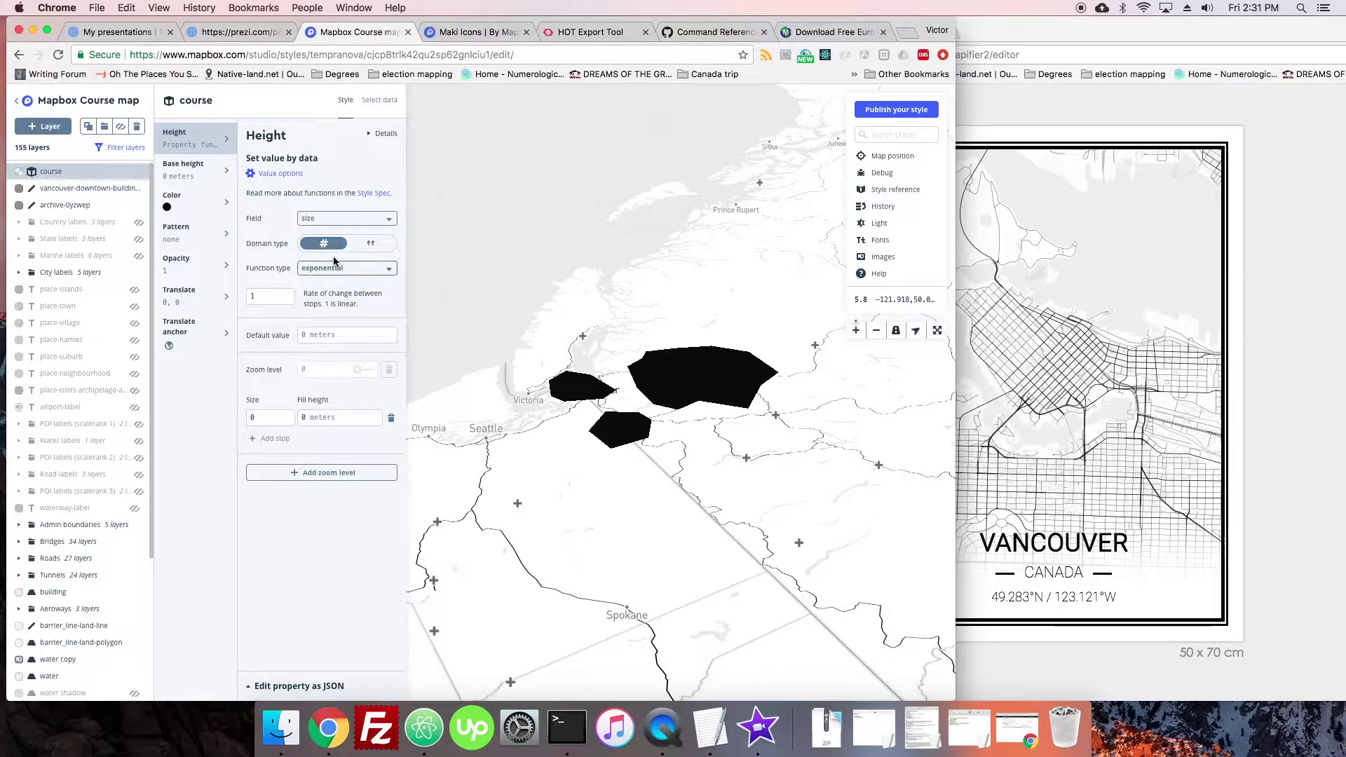
Add a height stop that maps size 10 to a fill height of 100000 meters
{"action": "left_click", "coordinate": [275, 439]}
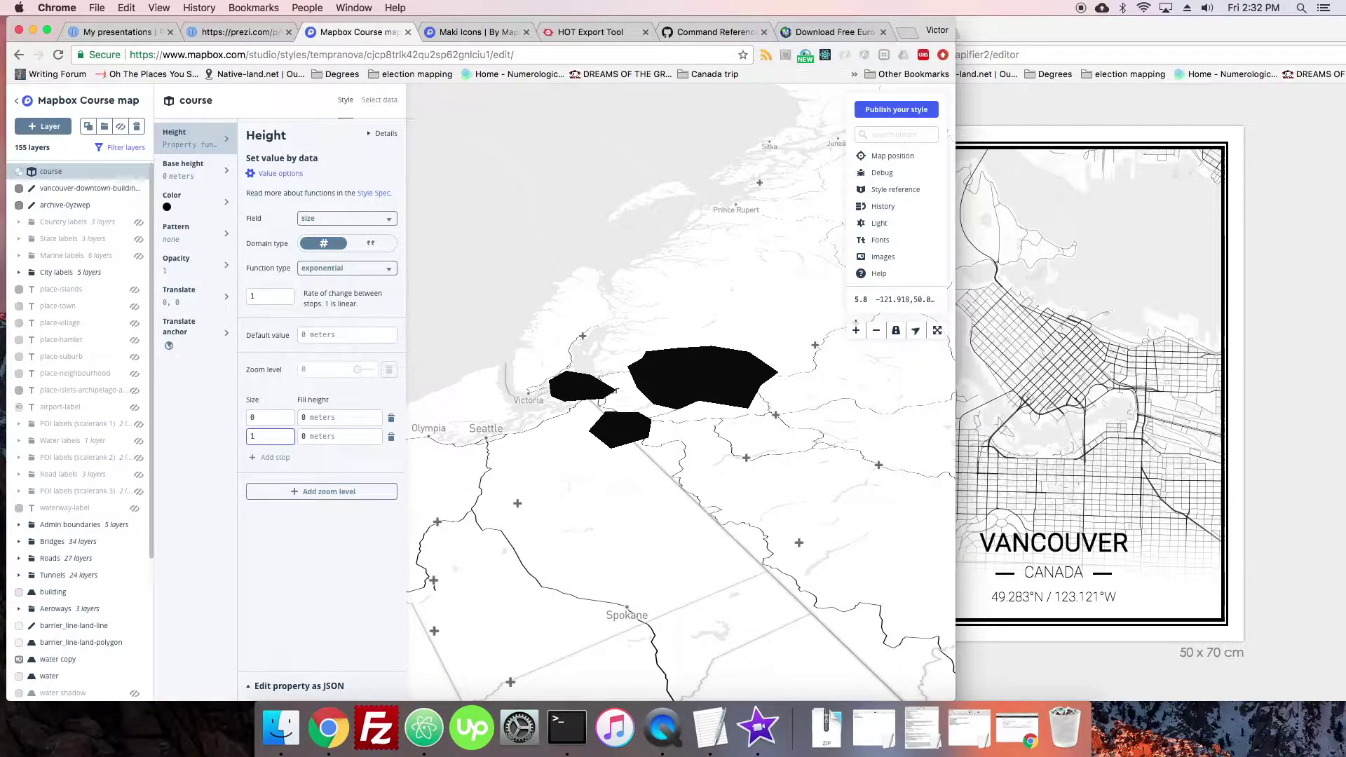
{"action": "type", "text": "0"}
{"action": "key", "text": "Tab"}
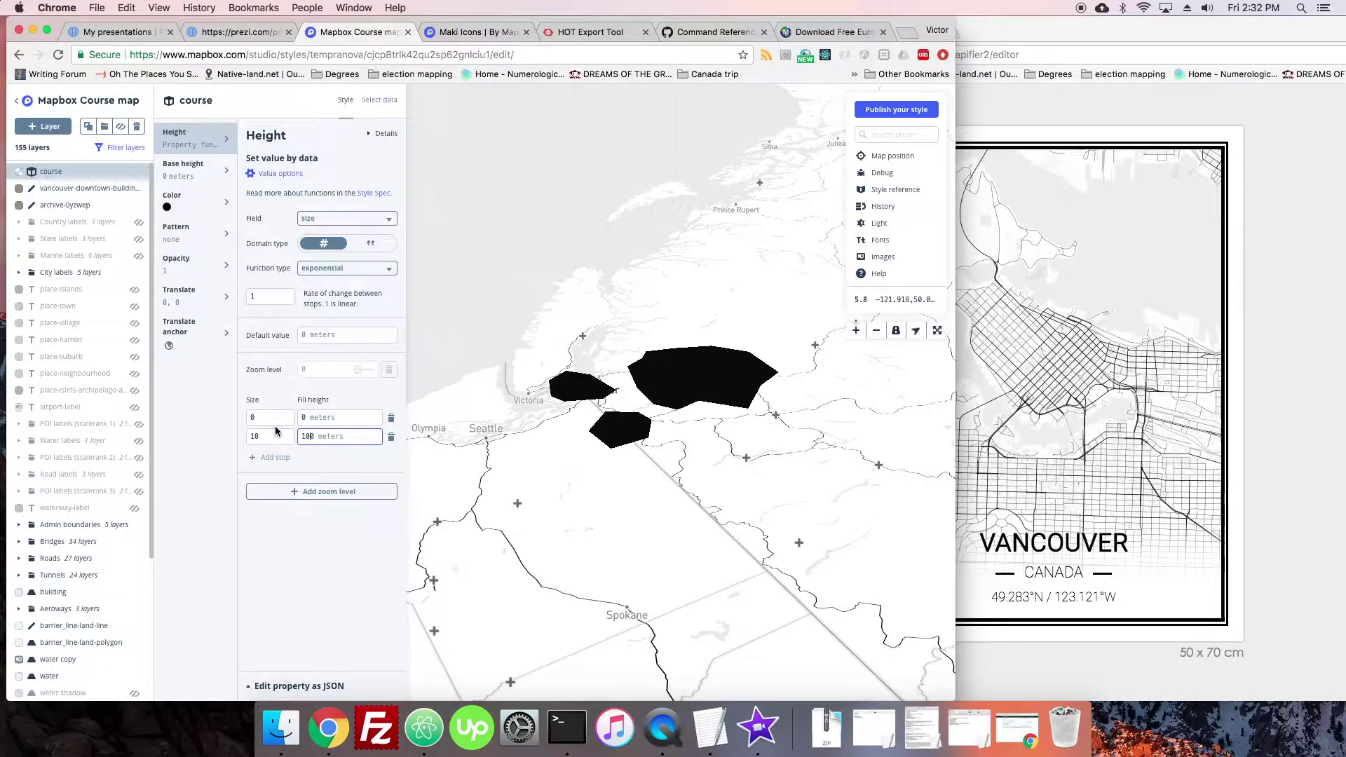
{"action": "scroll", "coordinate": [572, 314], "scroll_direction": "up", "scroll_amount": 3}
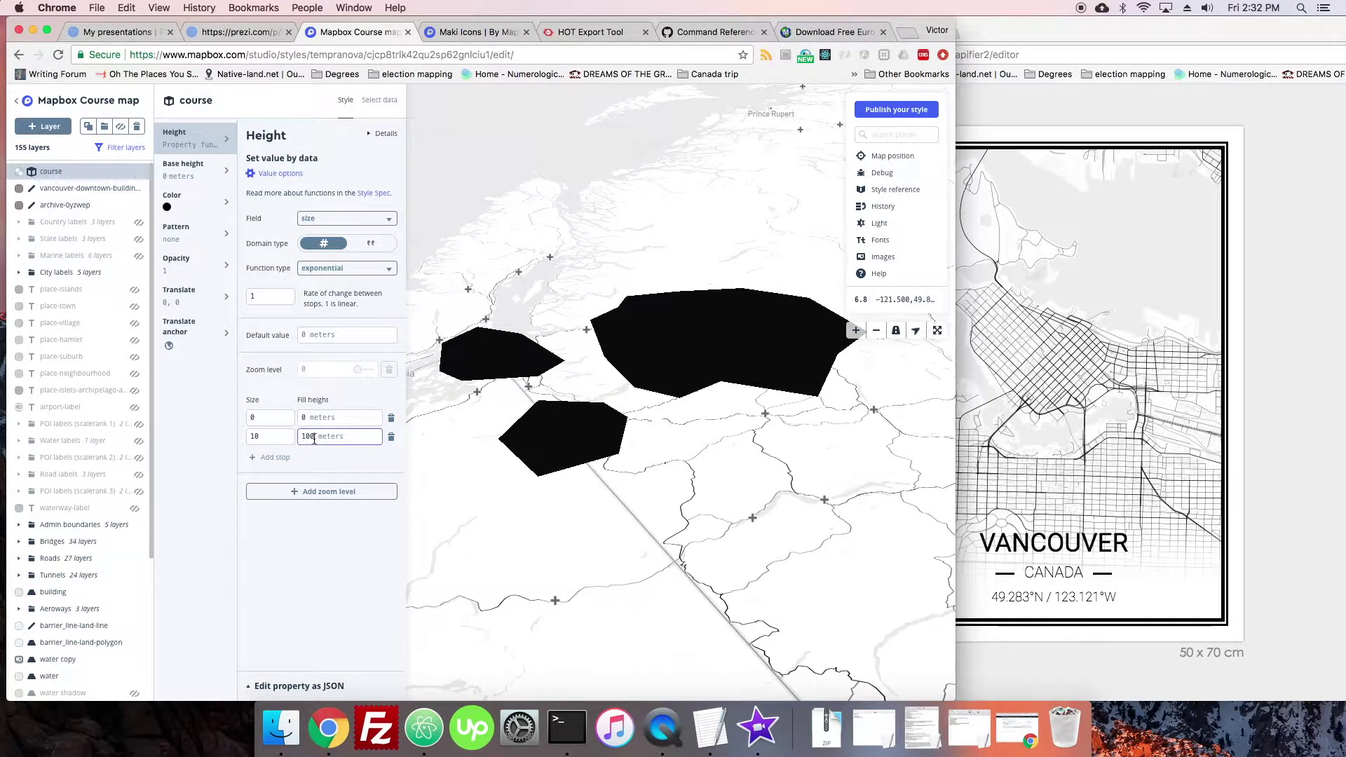
{"action": "type", "text": "000"}
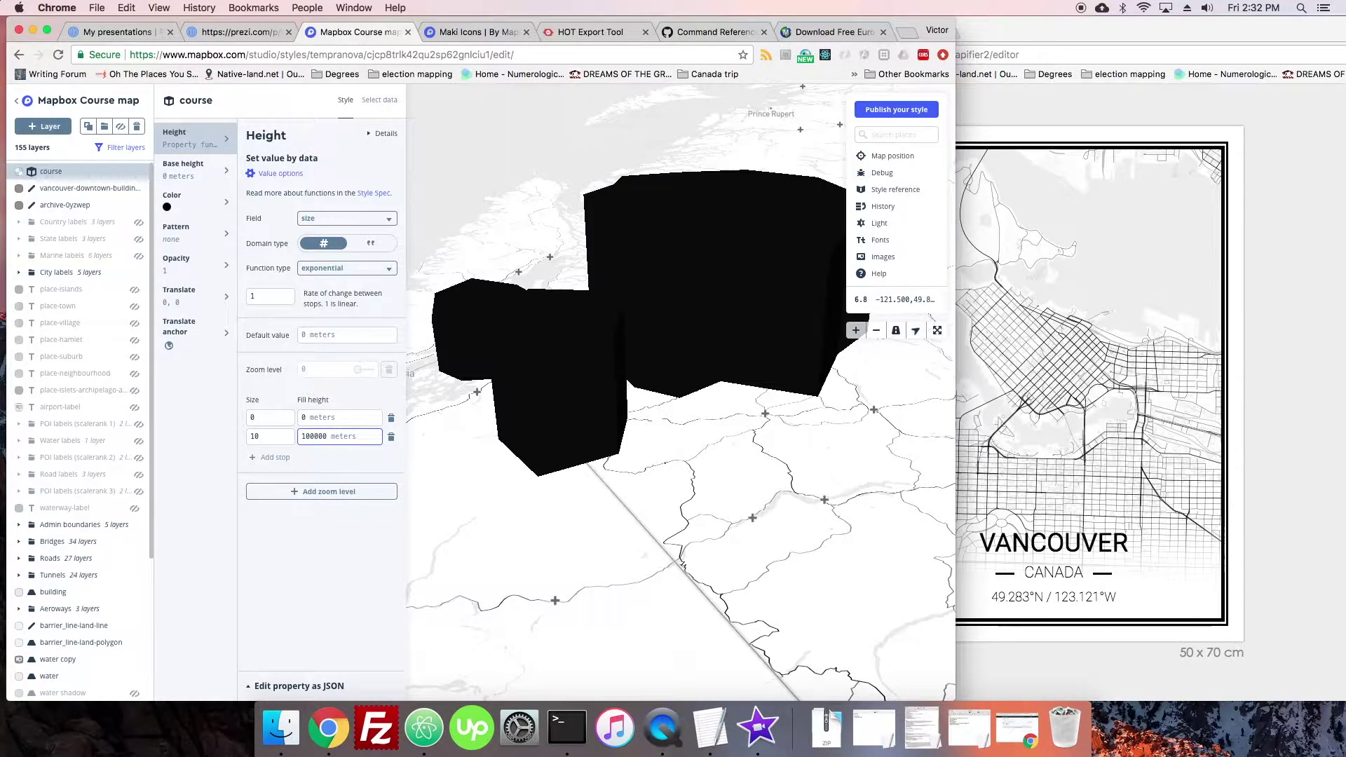
{"action": "left_click_drag", "start_coordinate": [531, 394], "coordinate": [558, 376]}
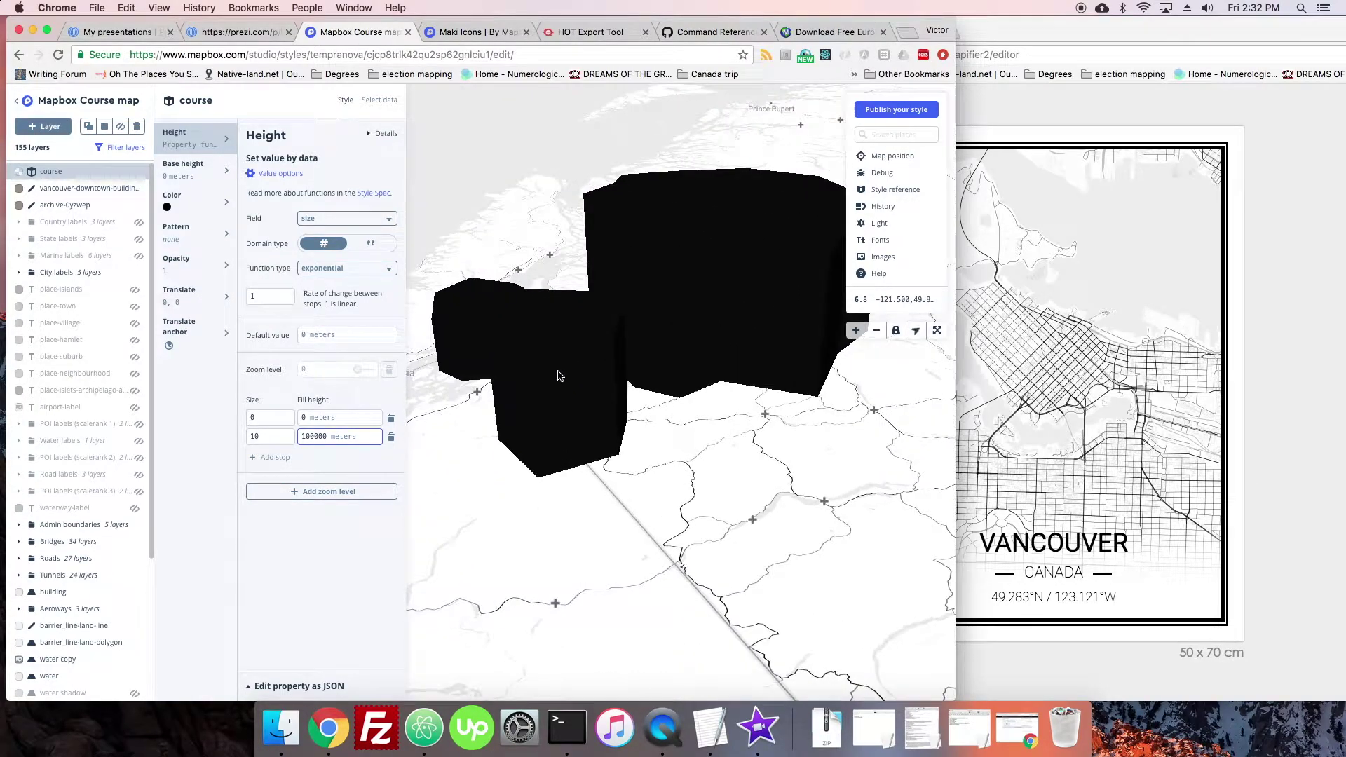
Set the course extrusion color to a red of hsl(0, 52%, 56%)
{"action": "left_click", "coordinate": [211, 203]}
{"action": "left_click", "coordinate": [319, 197]}
{"action": "mouse_move", "coordinate": [470, 249]}
{"action": "left_mouse_down"}
{"action": "mouse_move", "coordinate": [401, 238]}
{"action": "mouse_move", "coordinate": [511, 241]}
{"action": "mouse_move", "coordinate": [512, 225]}
{"action": "mouse_move", "coordinate": [495, 257]}
{"action": "left_mouse_up"}
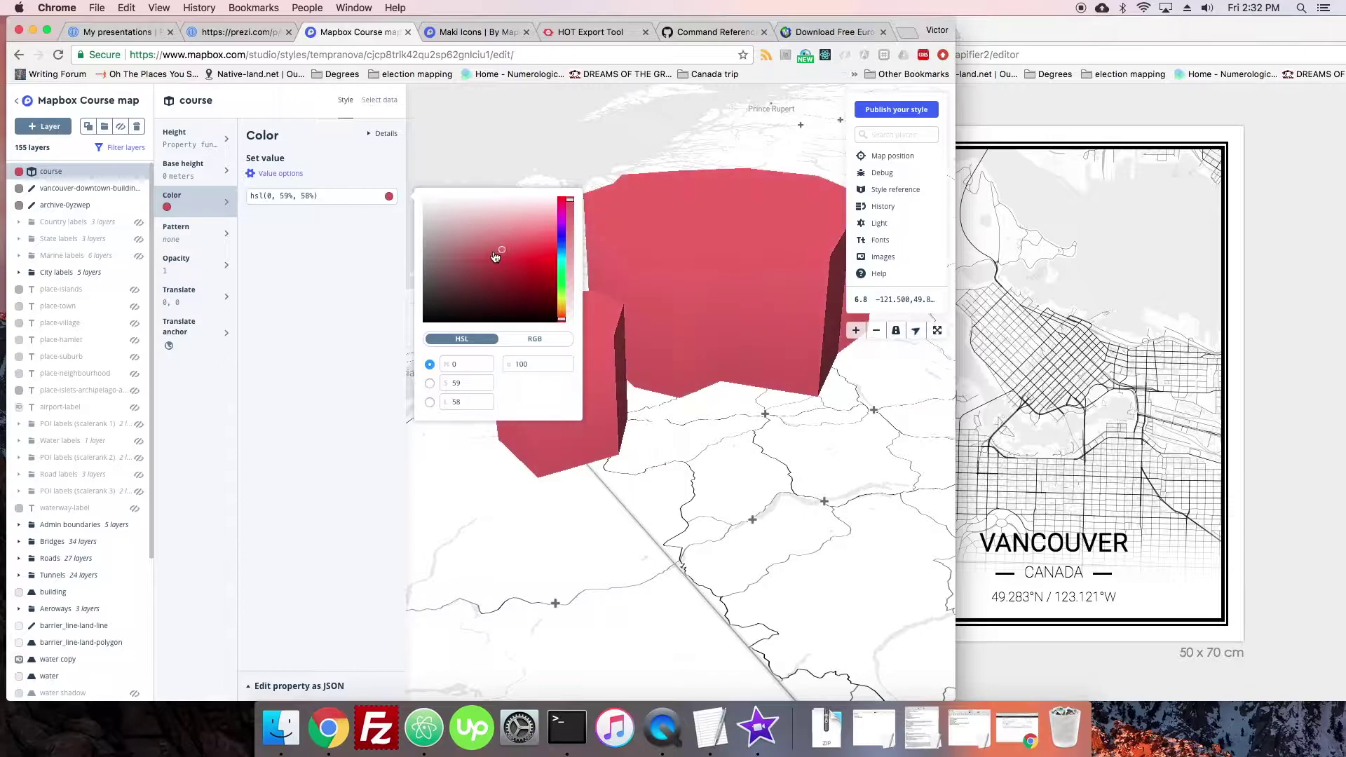
{"action": "left_click", "coordinate": [339, 256]}
Examine the red extruded polygons from several angles and review the layer's height stops
{"action": "left_click_drag", "start_coordinate": [628, 249], "coordinate": [669, 240]}
{"action": "scroll", "coordinate": [718, 328], "scroll_direction": "up", "scroll_amount": 3}
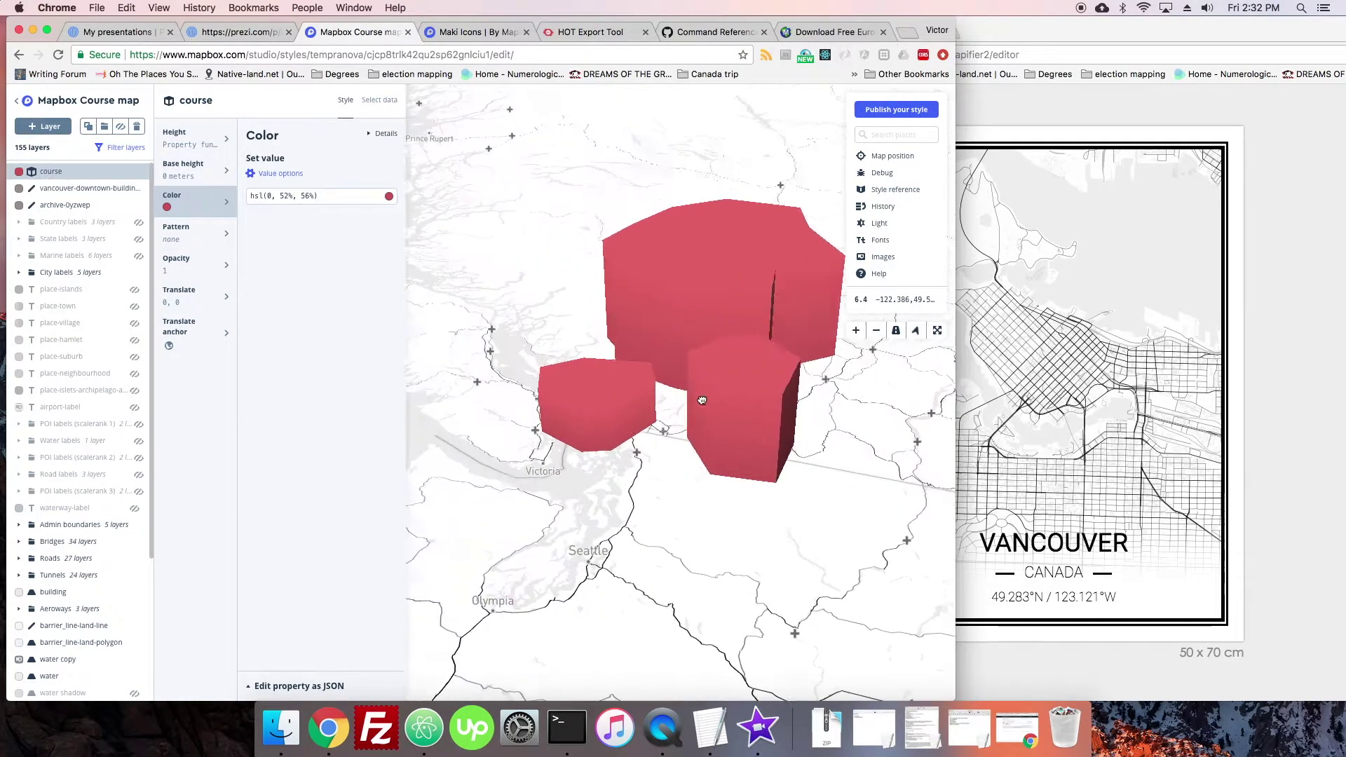
{"action": "left_click_drag", "start_coordinate": [718, 328], "coordinate": [731, 292]}
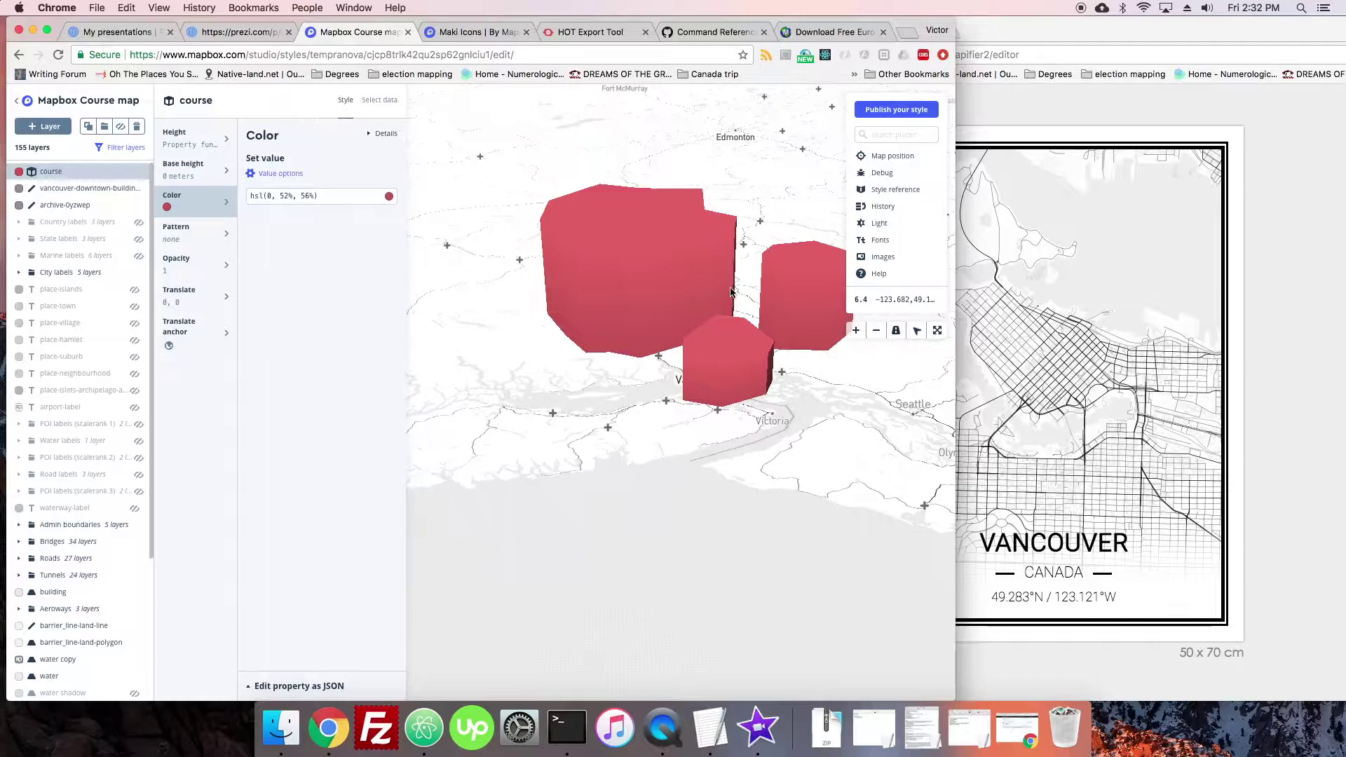
{"action": "left_click", "coordinate": [187, 137]}
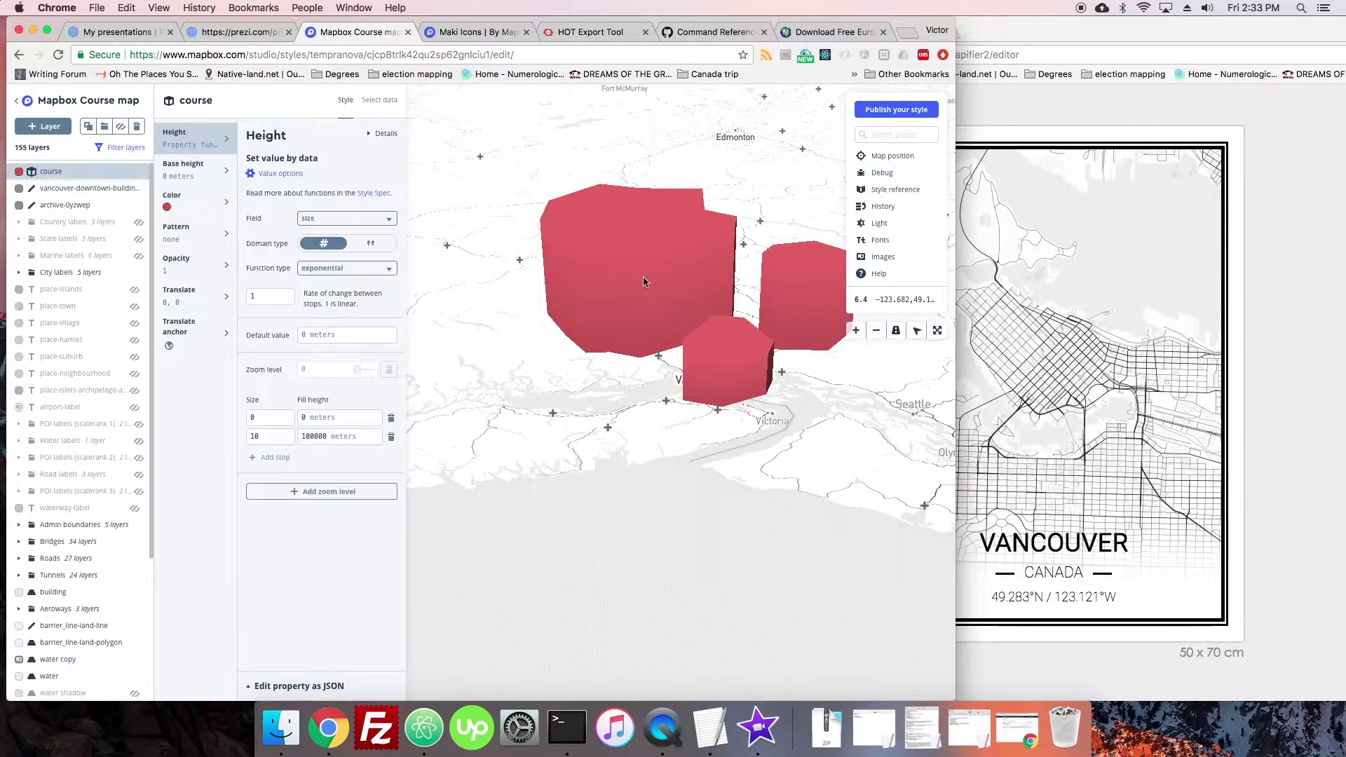
{"action": "left_click_drag", "start_coordinate": [668, 304], "coordinate": [617, 289]}
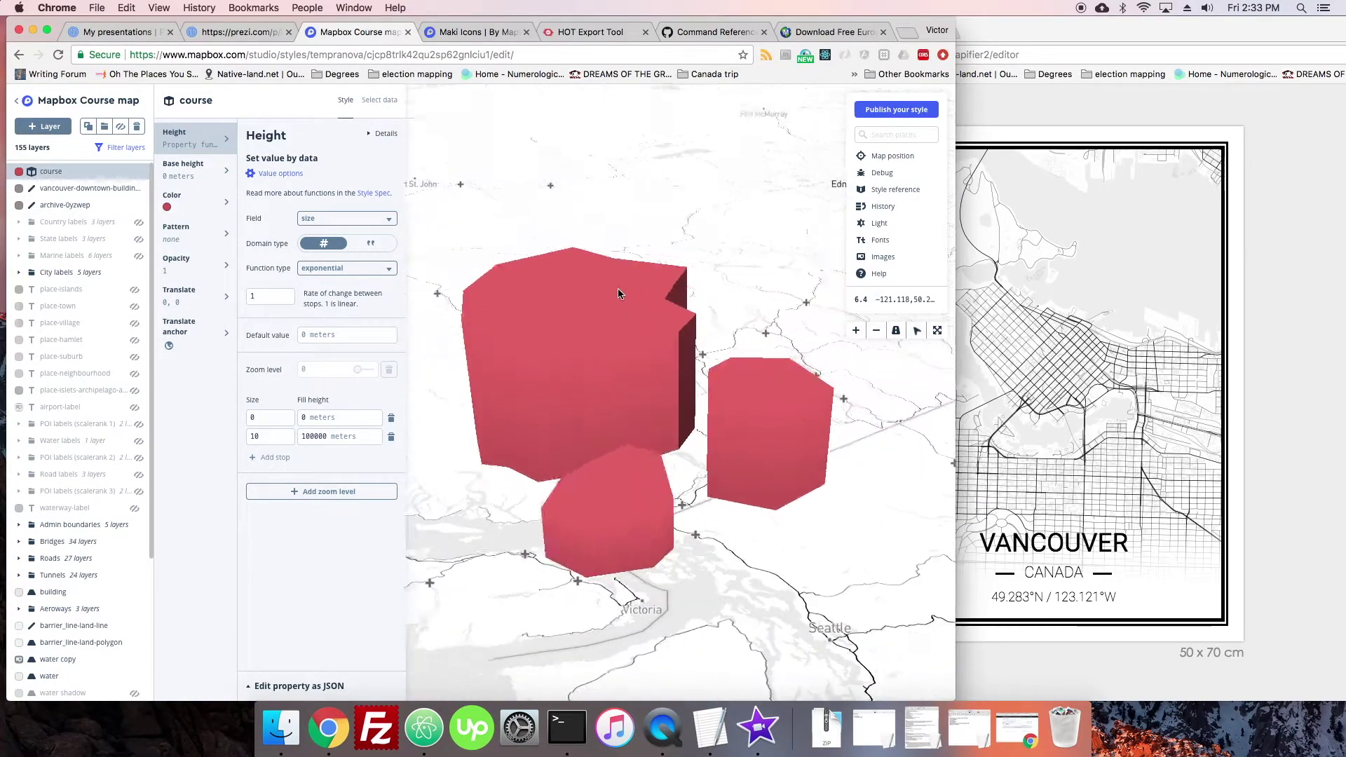
Apply the texture pattern to the course extrusions
{"action": "left_click", "coordinate": [227, 264]}
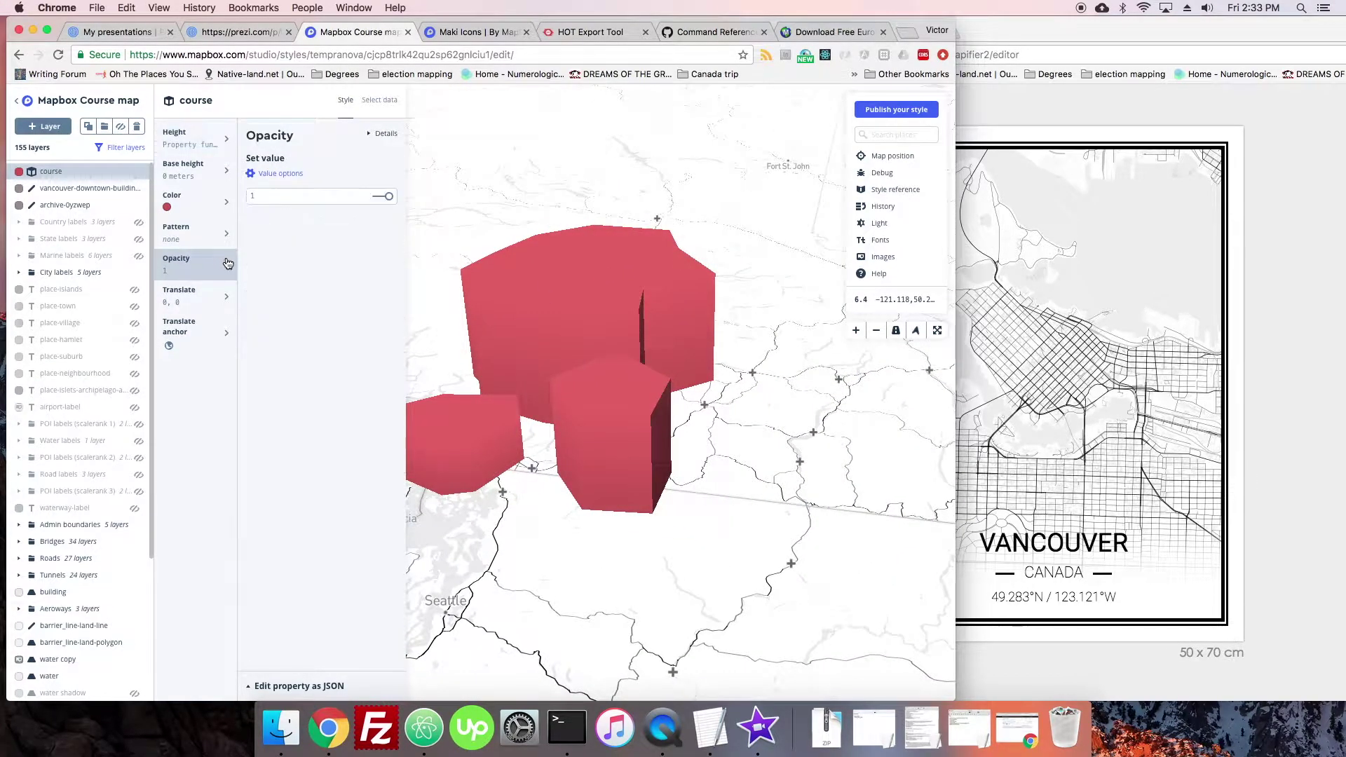
{"action": "mouse_move", "coordinate": [385, 198]}
{"action": "left_mouse_down"}
{"action": "mouse_move", "coordinate": [373, 198]}
{"action": "mouse_move", "coordinate": [392, 198]}
{"action": "left_mouse_up"}
{"action": "left_click", "coordinate": [191, 235]}
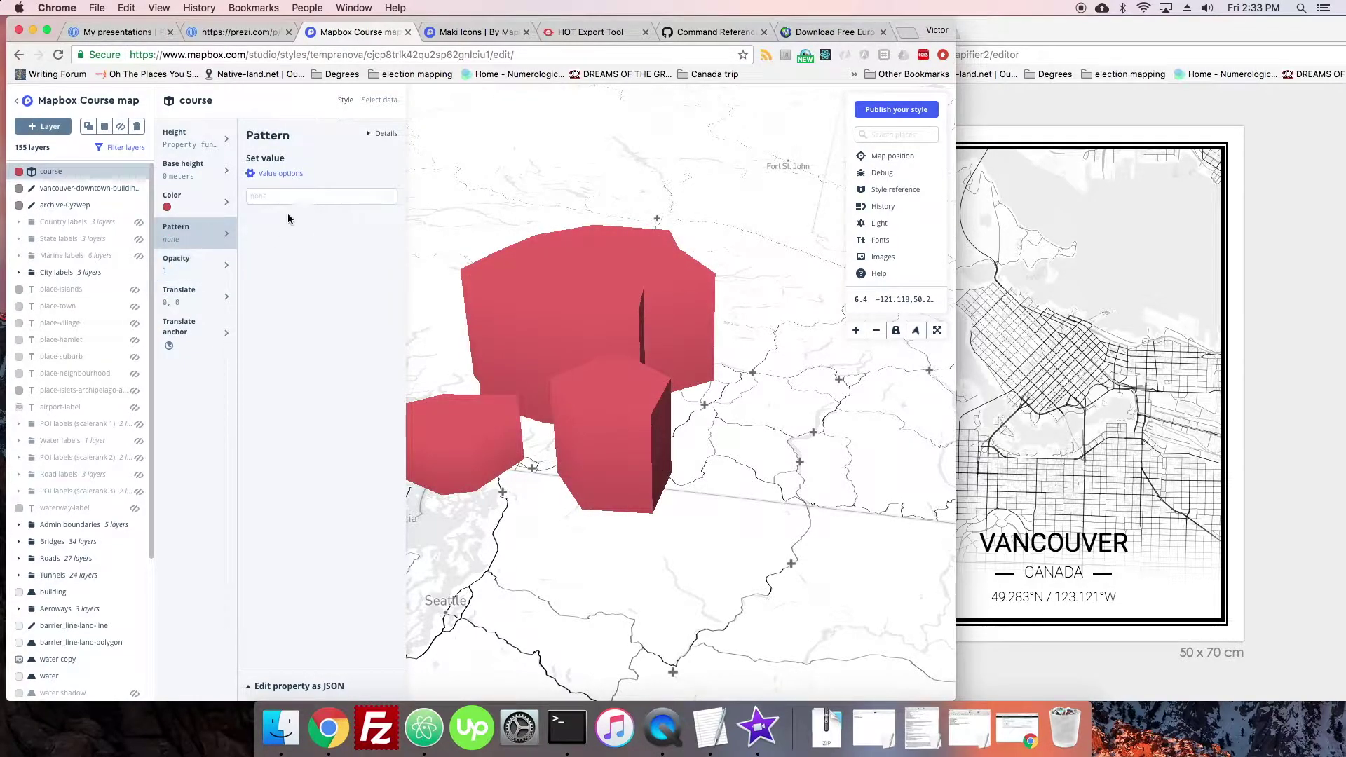
{"action": "left_click", "coordinate": [342, 199]}
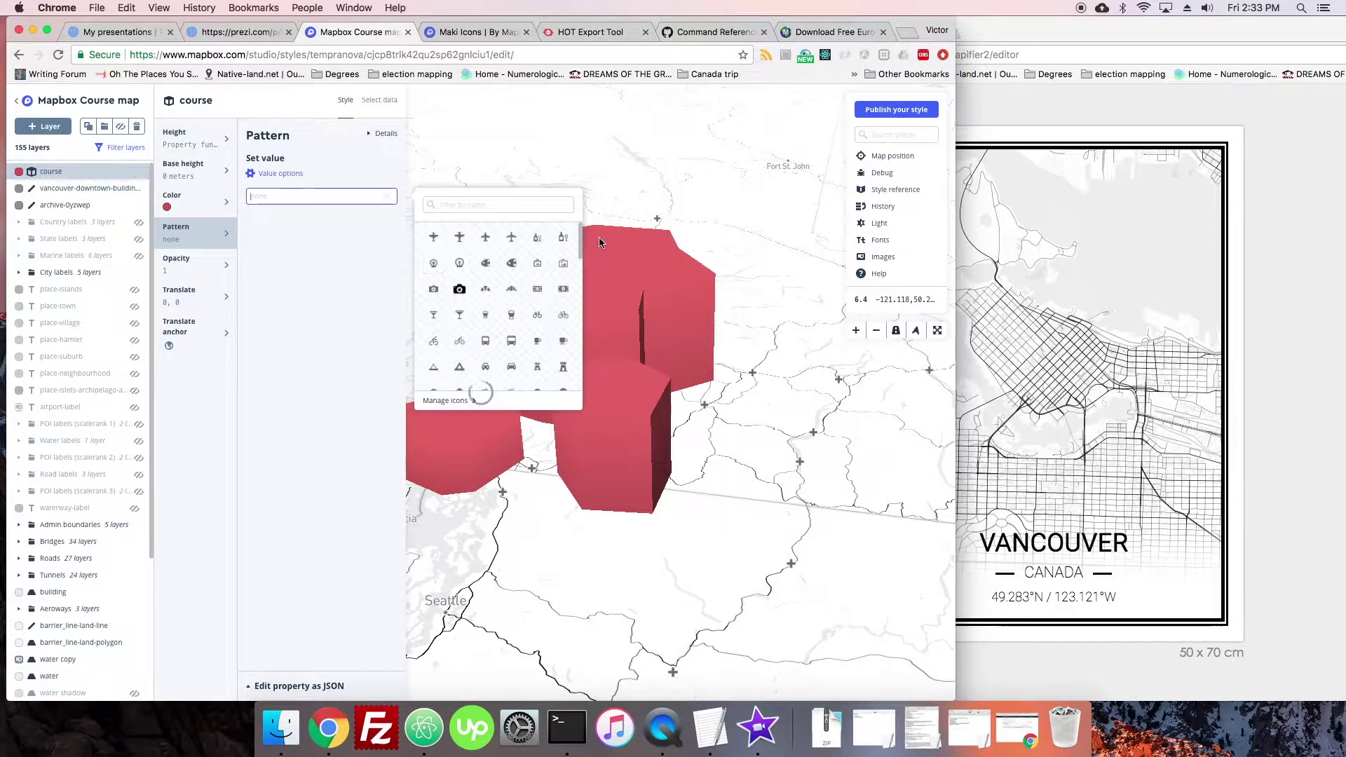
{"action": "left_click_drag", "start_coordinate": [582, 242], "coordinate": [571, 364]}
{"action": "left_click", "coordinate": [486, 319]}
{"action": "left_click", "coordinate": [295, 303]}
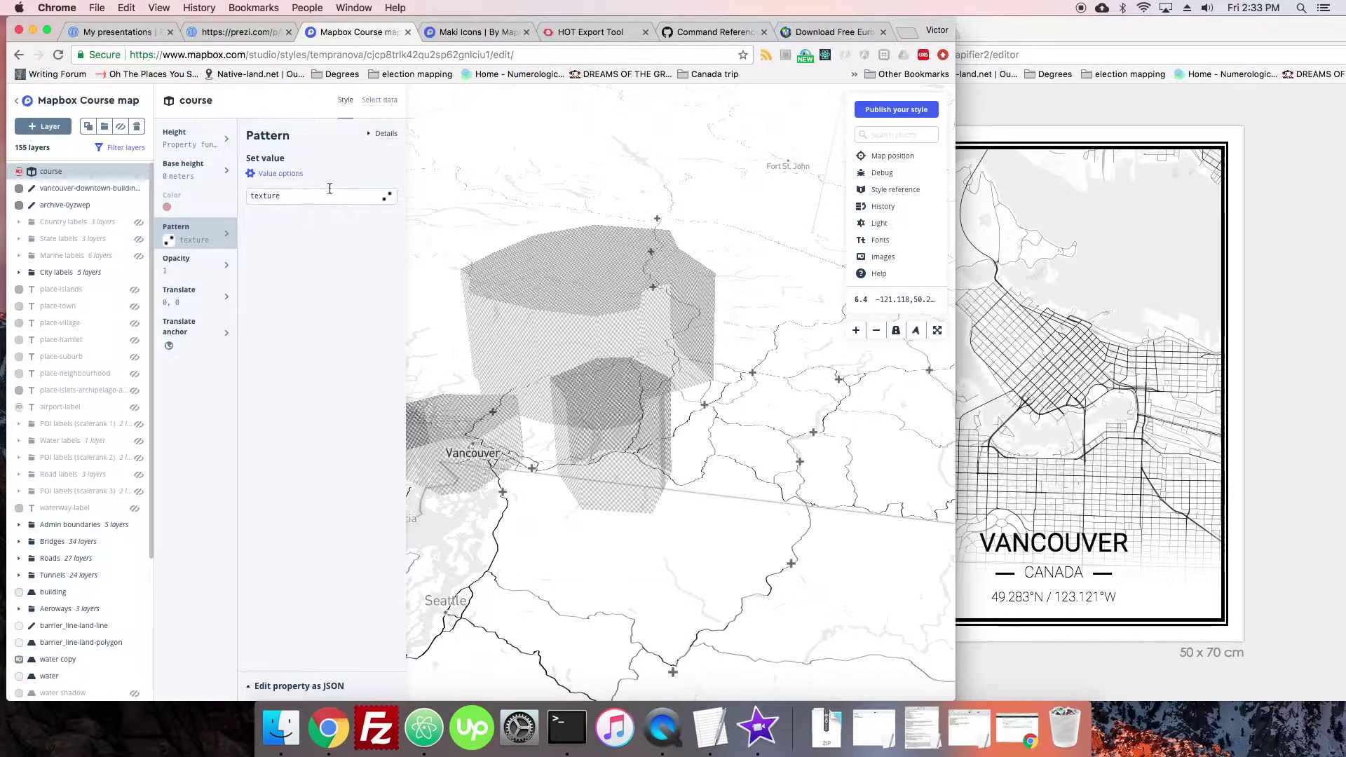
Set the course layer's opacity to 0.56
{"action": "left_click", "coordinate": [193, 265]}
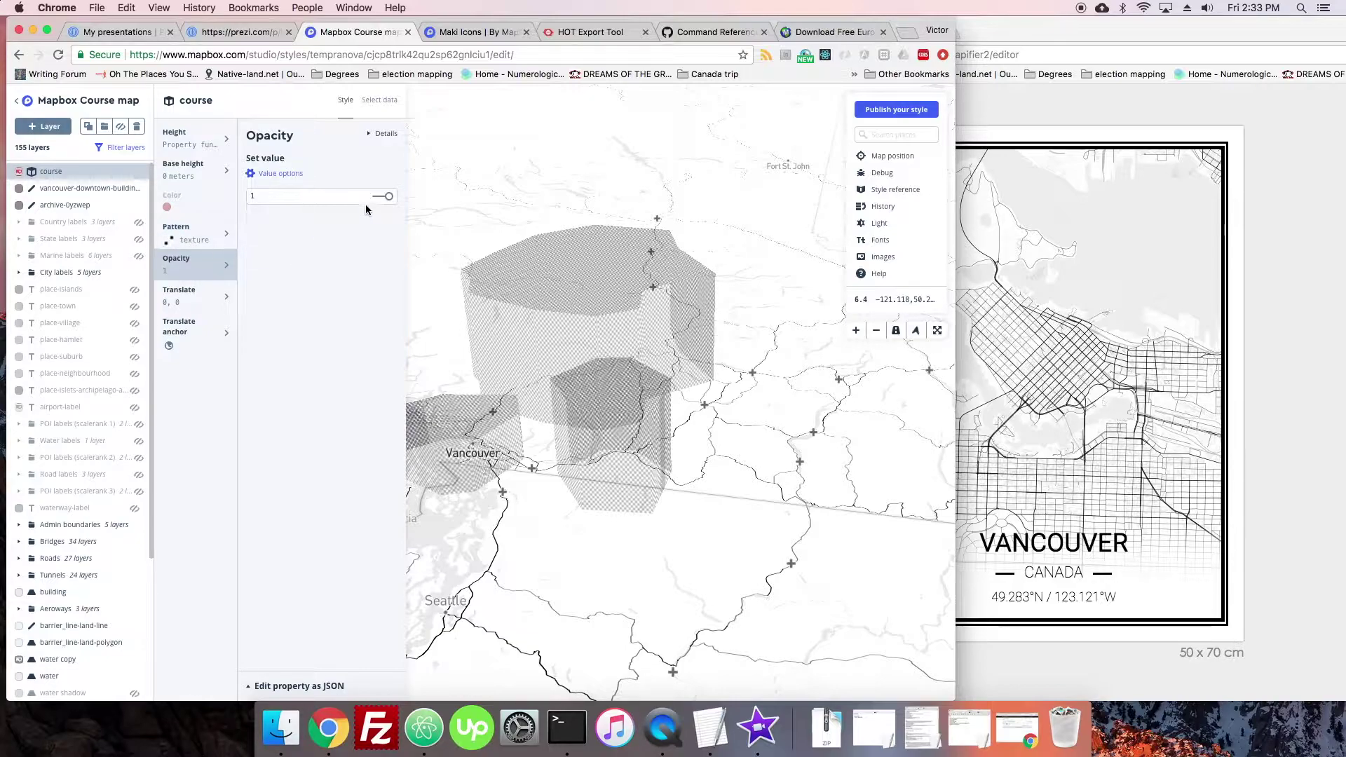
{"action": "left_click_drag", "start_coordinate": [379, 201], "coordinate": [383, 196]}
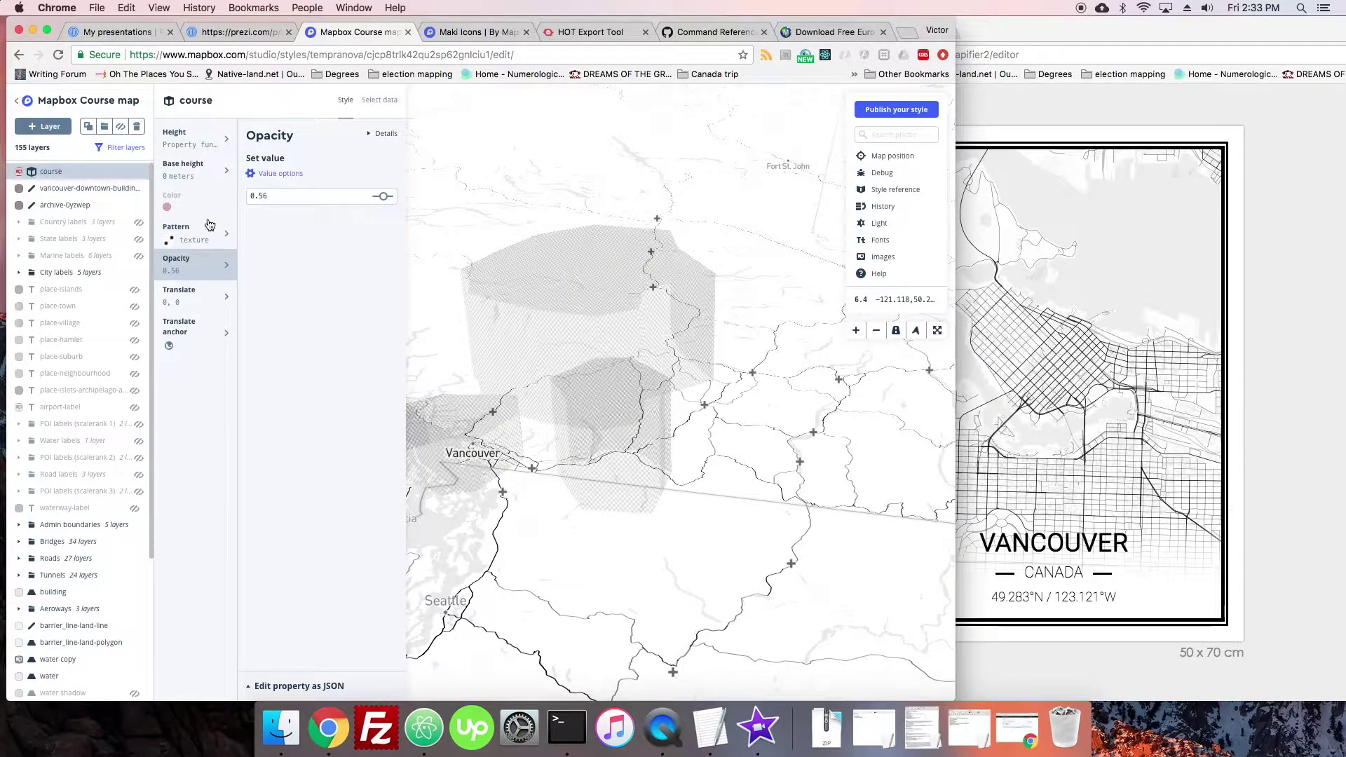
Clear the texture pattern from the course extrusions
{"action": "left_click", "coordinate": [180, 234]}
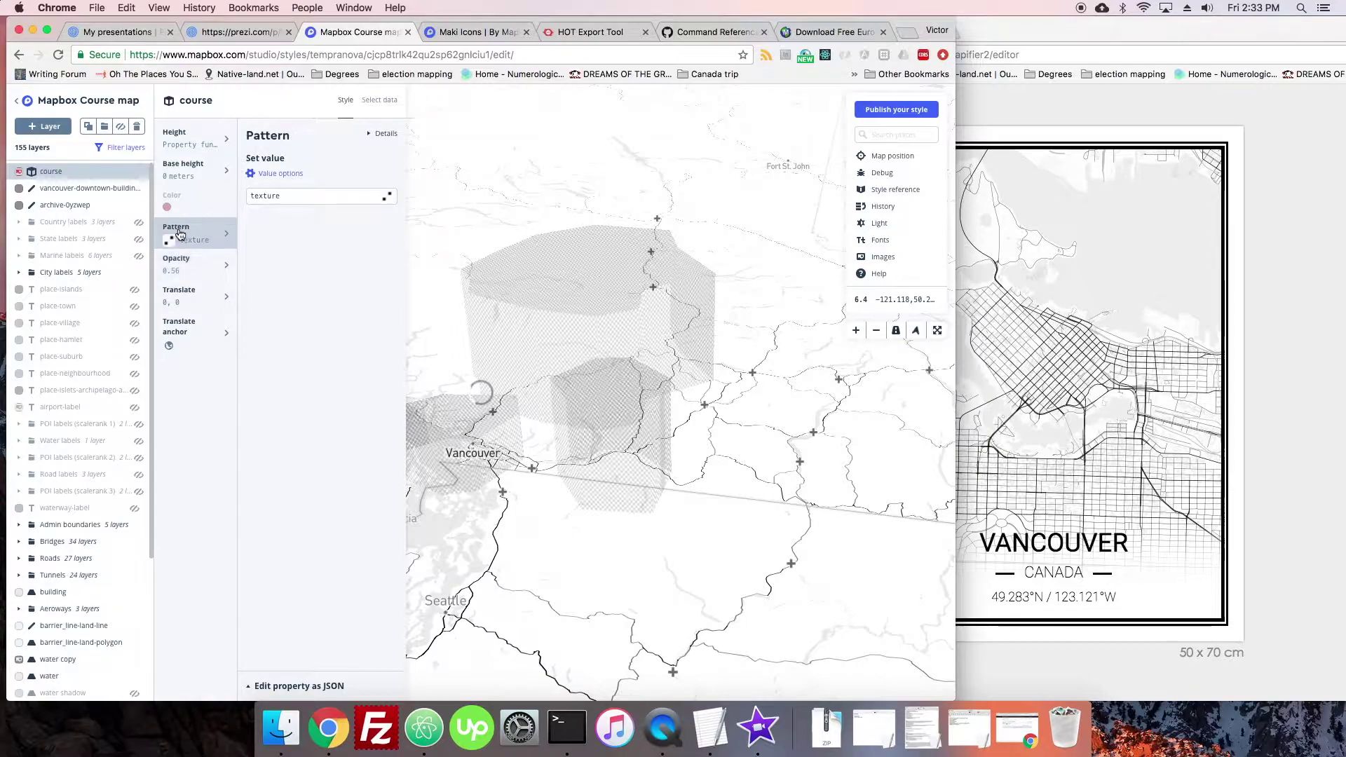
{"action": "left_click", "coordinate": [297, 197]}
{"action": "key", "text": "BackSpace"}
{"action": "key", "text": "BackSpace"}
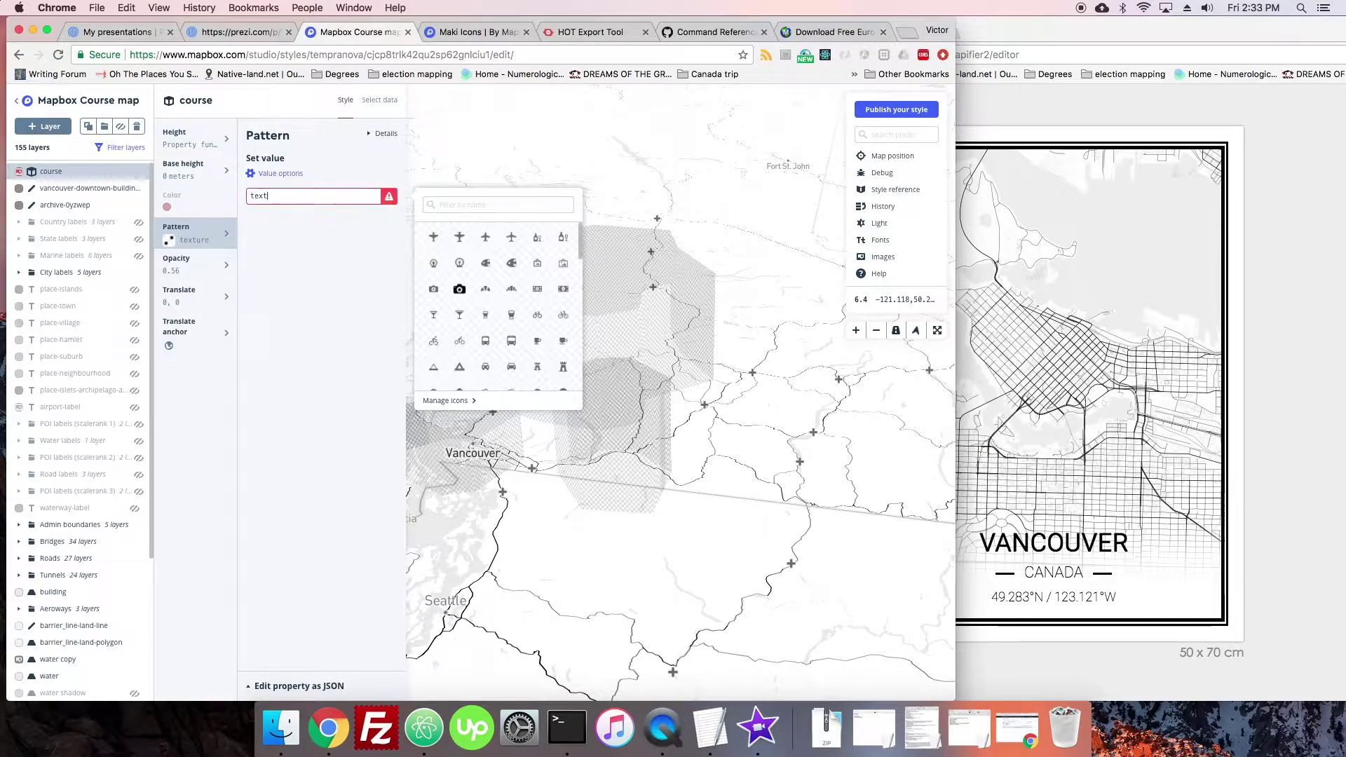
{"action": "key", "text": "BackSpace"}
{"action": "left_click", "coordinate": [493, 321]}
{"action": "left_click_drag", "start_coordinate": [493, 322], "coordinate": [652, 336]}
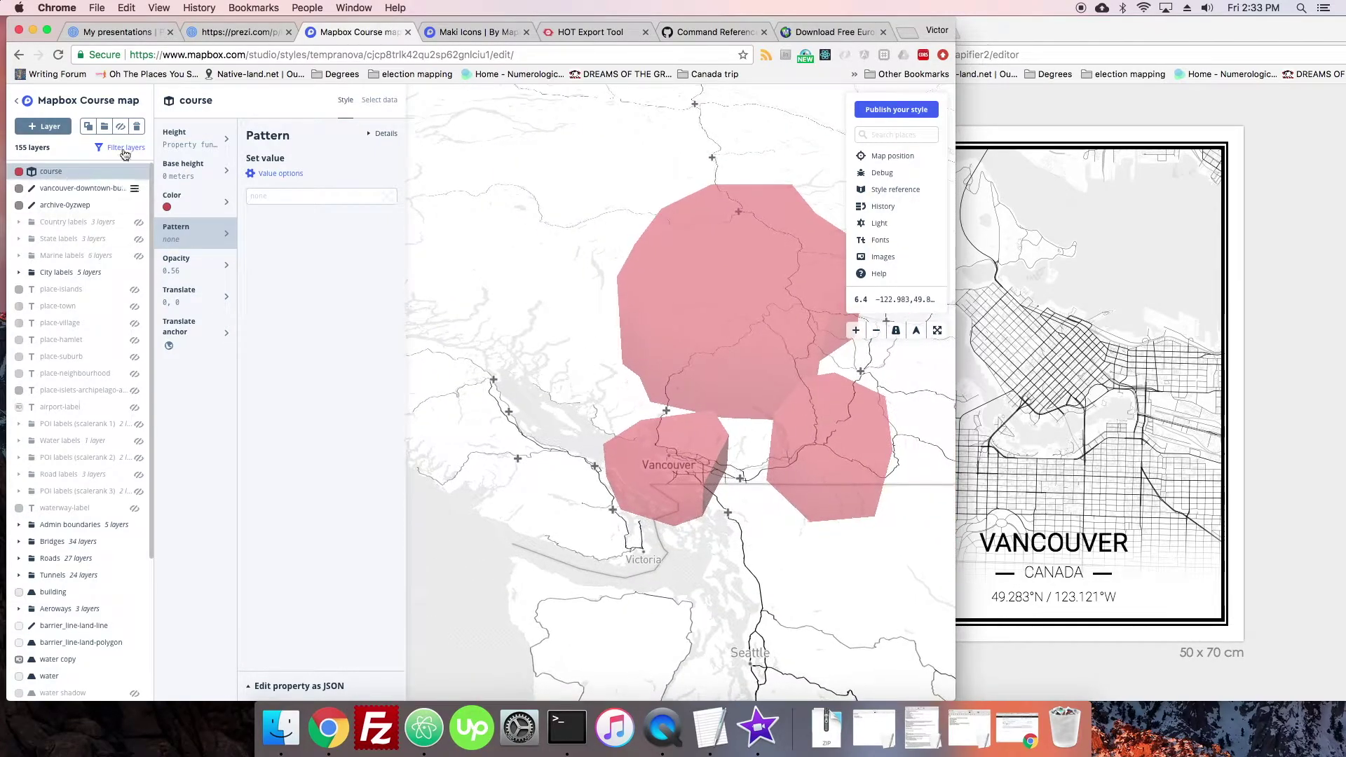
Start a new layer from the Course tileset and set its type to Symbol
{"action": "left_click", "coordinate": [77, 188]}
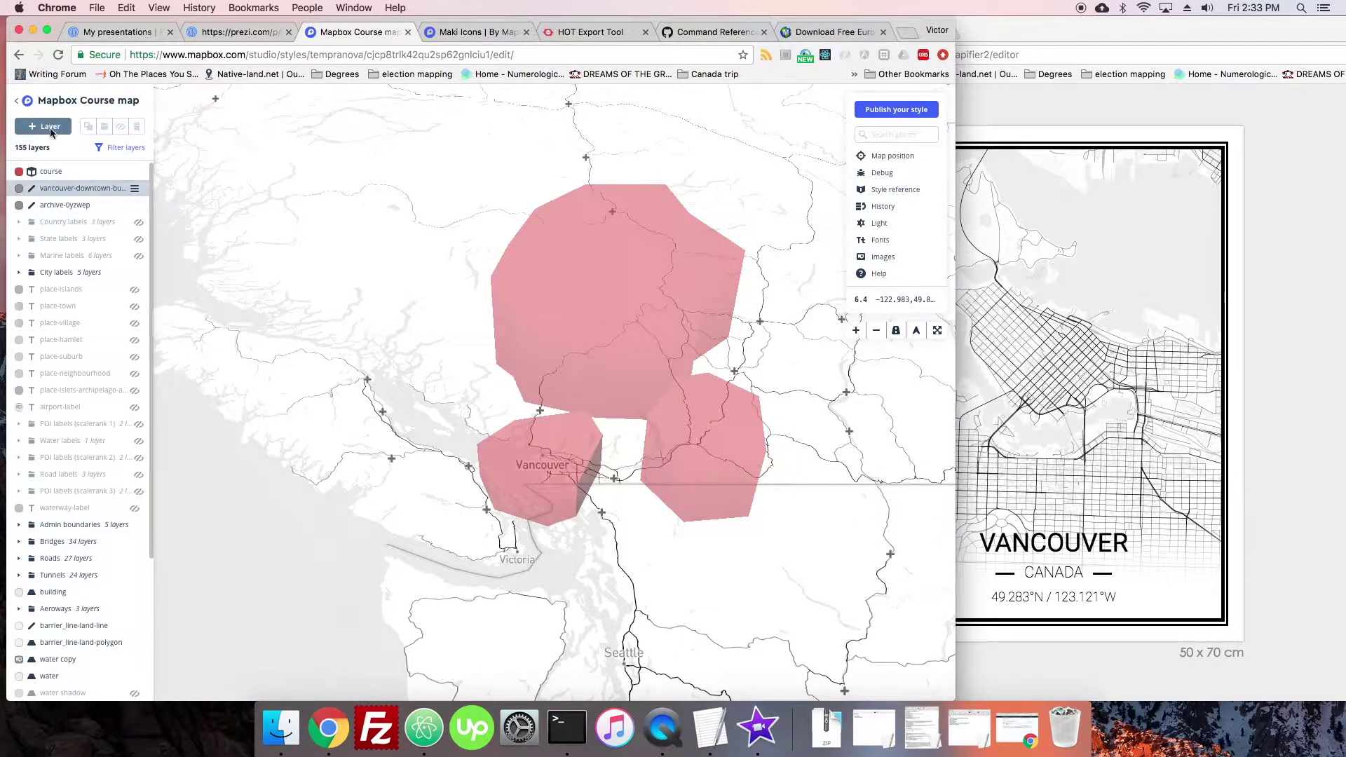
{"action": "left_click", "coordinate": [43, 126]}
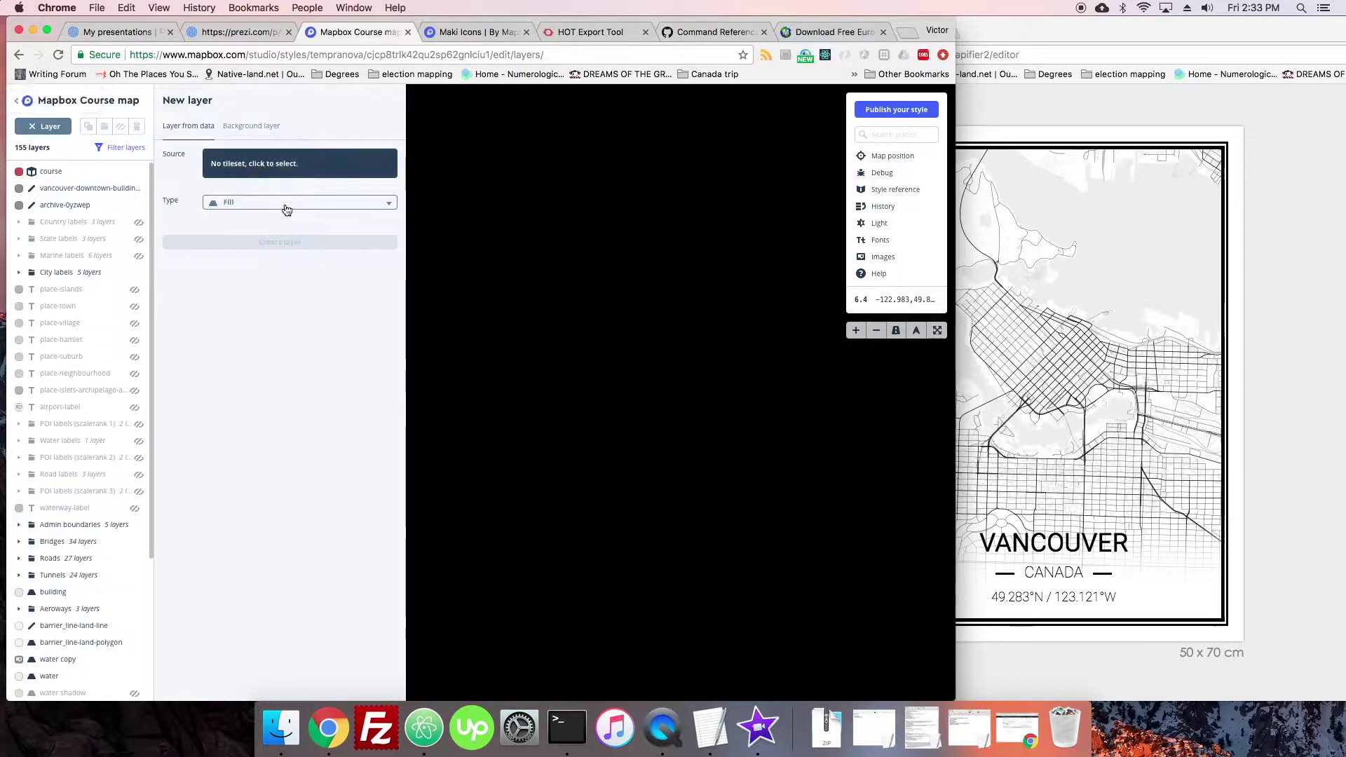
{"action": "left_click", "coordinate": [481, 391]}
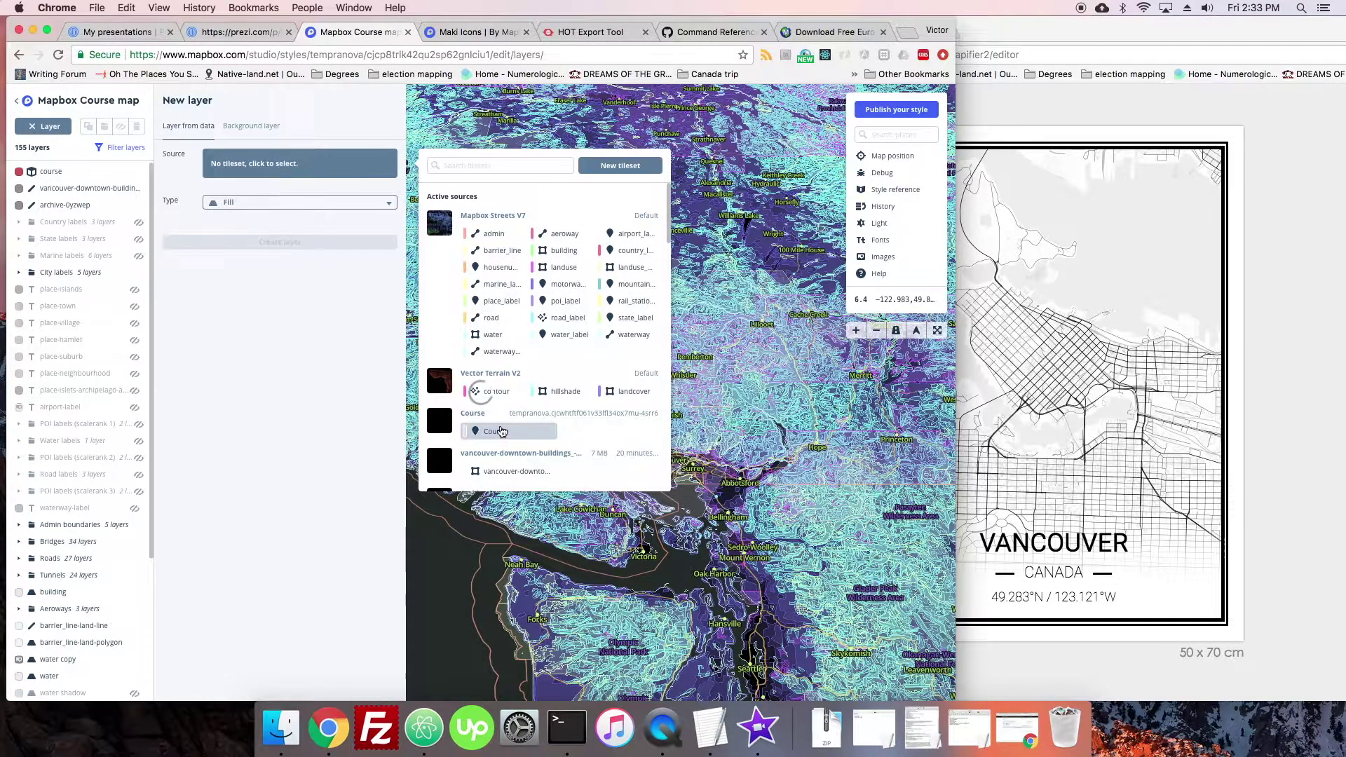
{"action": "left_click", "coordinate": [503, 432]}
{"action": "left_click", "coordinate": [255, 238]}
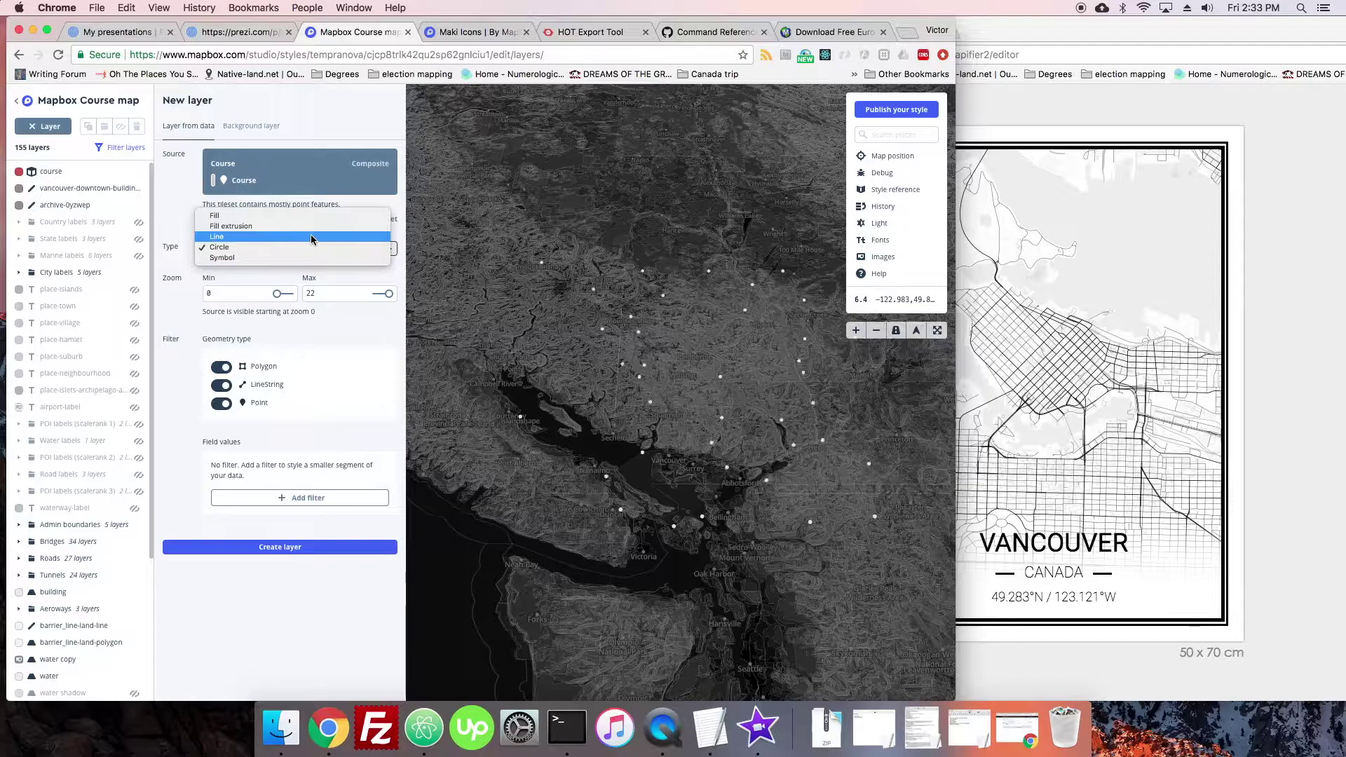
{"action": "left_click", "coordinate": [308, 247]}
{"action": "key", "text": "Up"}
Limit the new symbol layer to point geometry by switching off Polygon and LineString, and create the layer
{"action": "left_click", "coordinate": [221, 367]}
{"action": "left_click", "coordinate": [222, 385]}
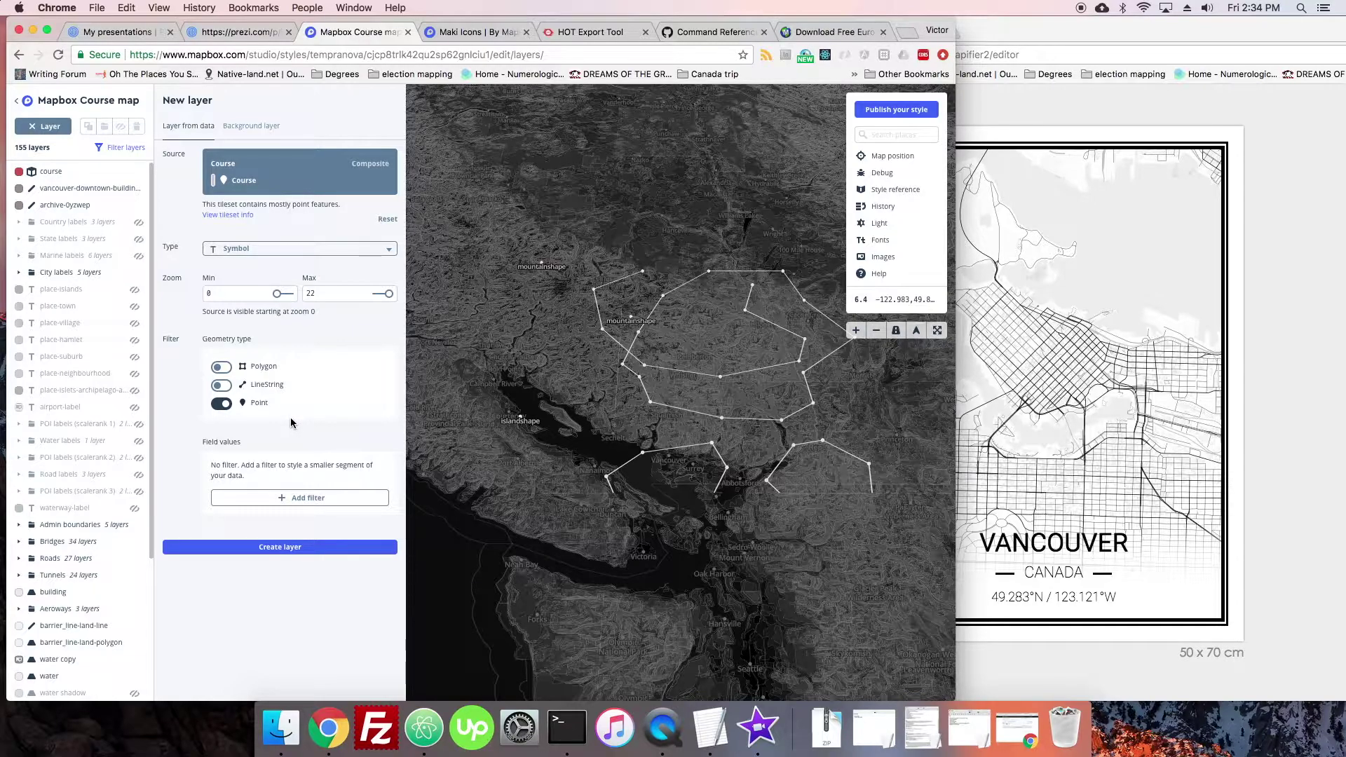
{"action": "left_click", "coordinate": [753, 315]}
{"action": "left_click", "coordinate": [593, 307]}
{"action": "left_click", "coordinate": [554, 298]}
{"action": "scroll", "coordinate": [552, 308], "scroll_direction": "up", "scroll_amount": 1}
{"action": "left_click_drag", "start_coordinate": [547, 298], "coordinate": [638, 381]}
{"action": "left_click_drag", "start_coordinate": [721, 423], "coordinate": [673, 393]}
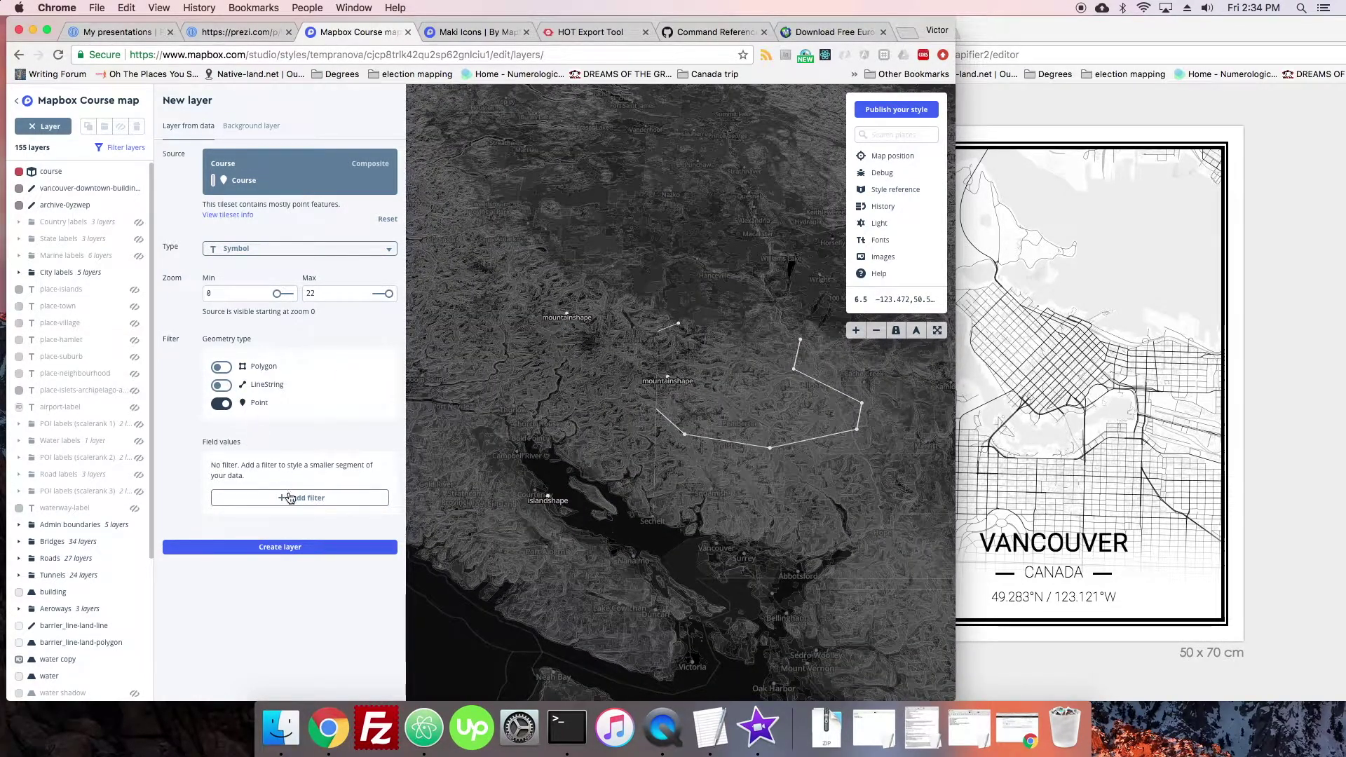
{"action": "left_click", "coordinate": [284, 548]}
Set the text field of the course (1) layer to {category}
{"action": "left_click_drag", "start_coordinate": [574, 423], "coordinate": [566, 424]}
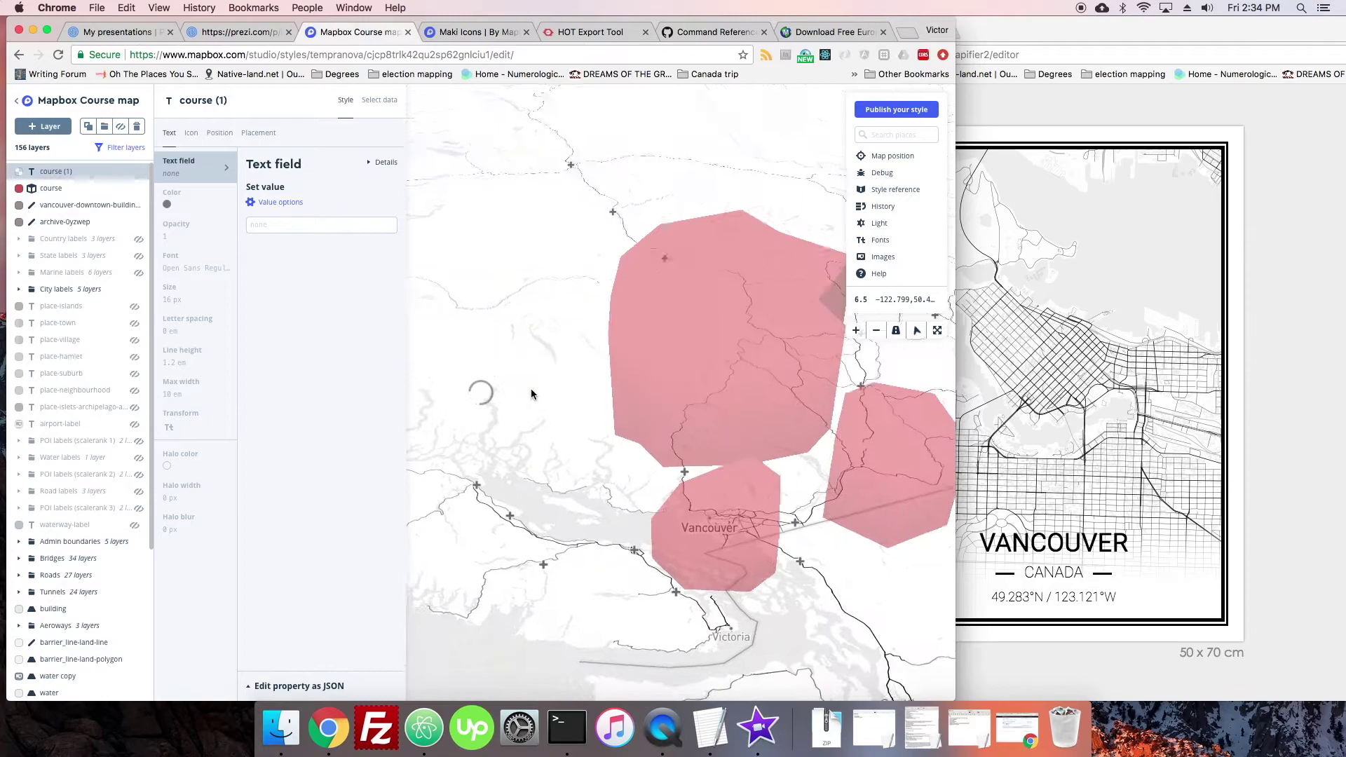
{"action": "left_click", "coordinate": [264, 225]}
{"action": "type", "text": "{category"}
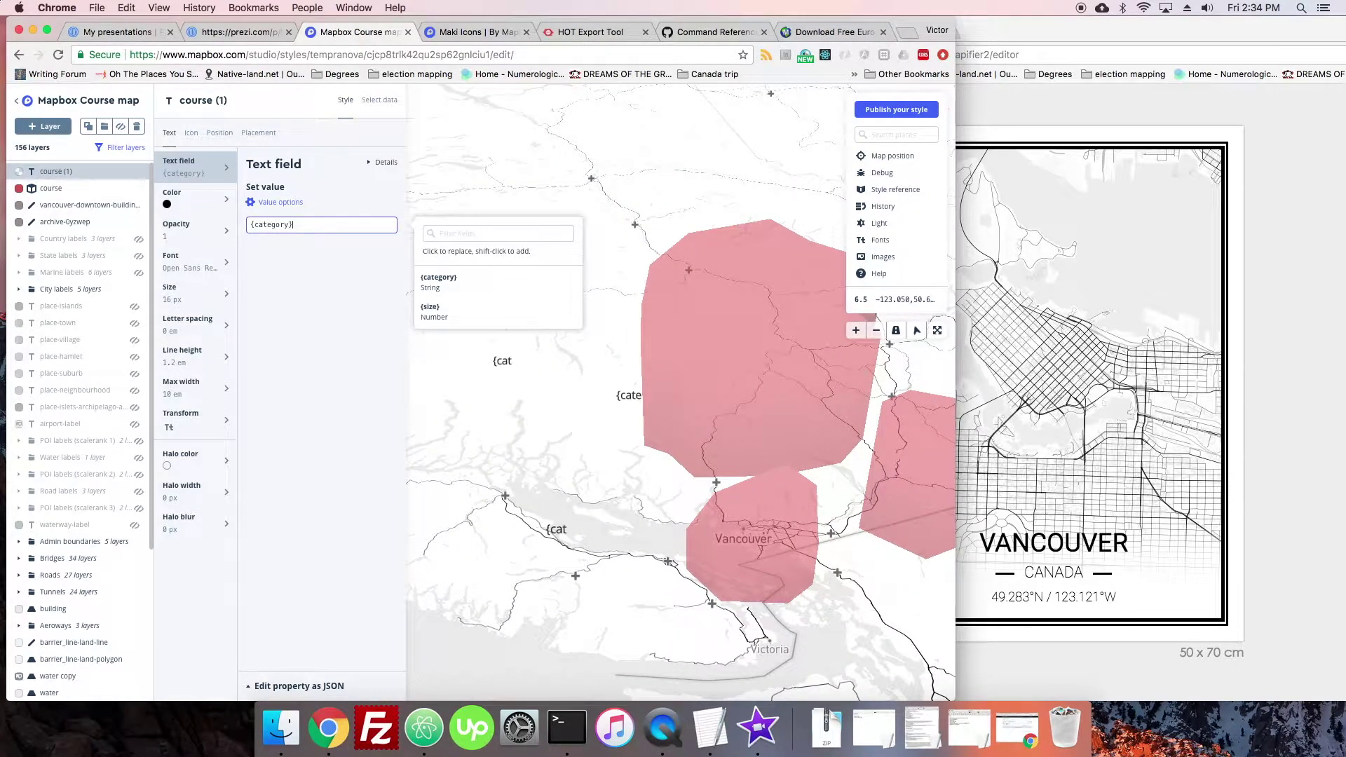
Complete the {category} text field of the course (1) layer and set its icon image to dot-11
{"action": "type", "text": "}"}
{"action": "mouse_move", "coordinate": [564, 452]}
{"action": "left_mouse_down"}
{"action": "mouse_move", "coordinate": [649, 459]}
{"action": "mouse_move", "coordinate": [561, 441]}
{"action": "left_mouse_up"}
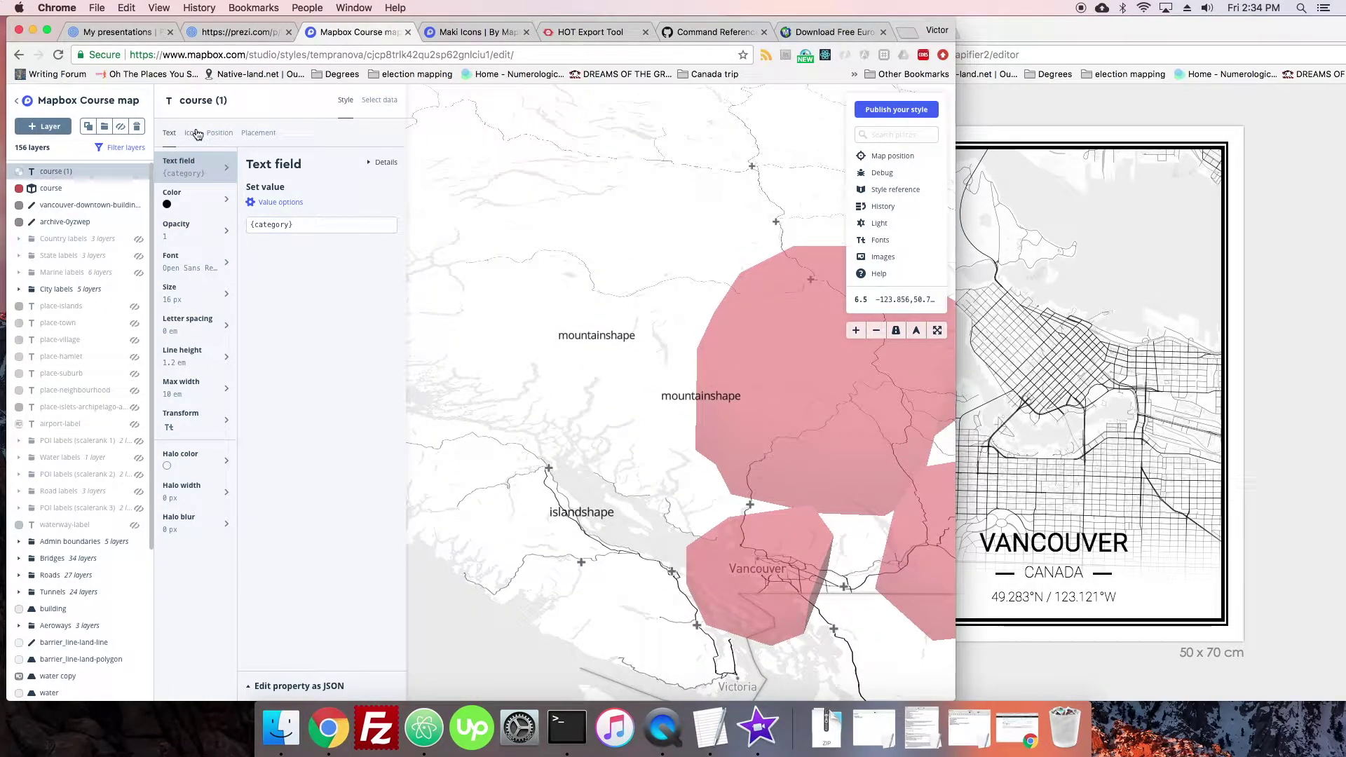
{"action": "left_click", "coordinate": [193, 133]}
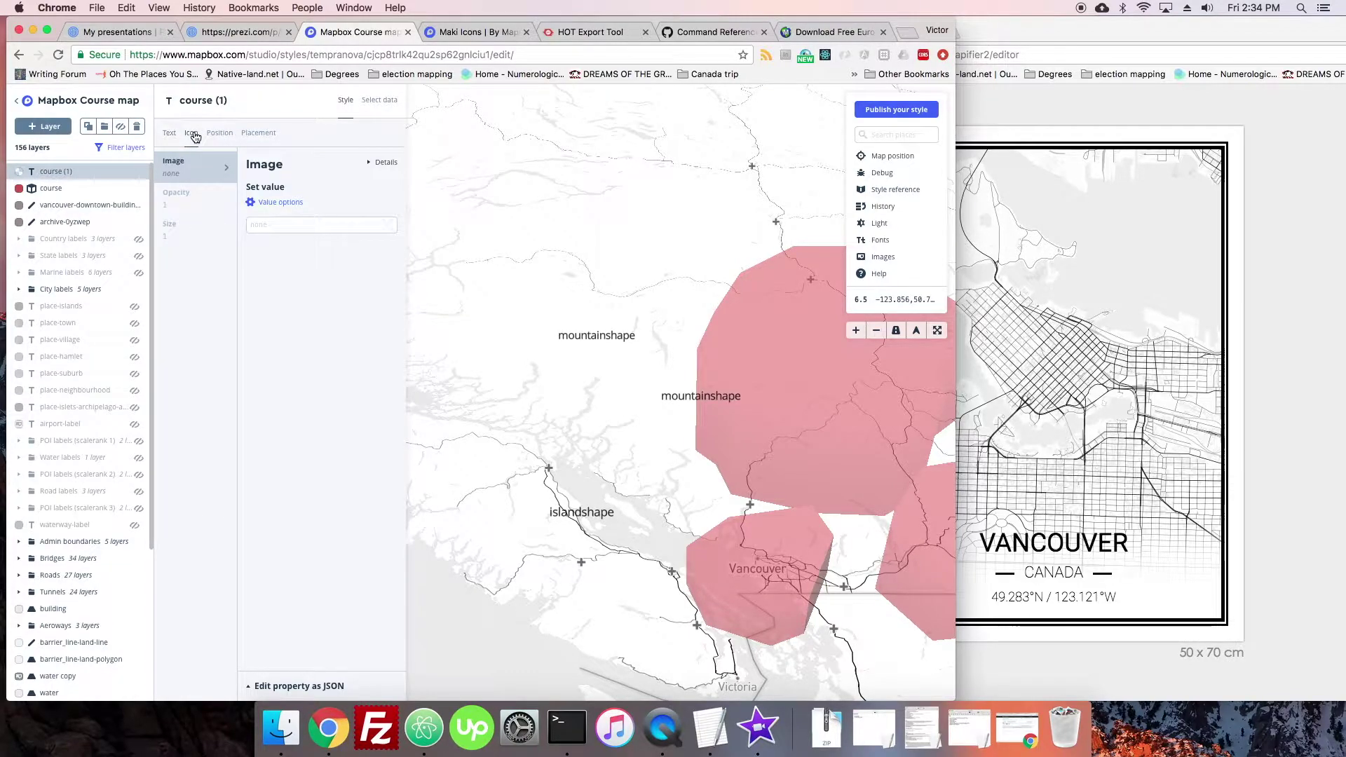
{"action": "left_click", "coordinate": [269, 224]}
{"action": "left_click_drag", "start_coordinate": [581, 273], "coordinate": [583, 293]}
{"action": "left_click", "coordinate": [560, 340]}
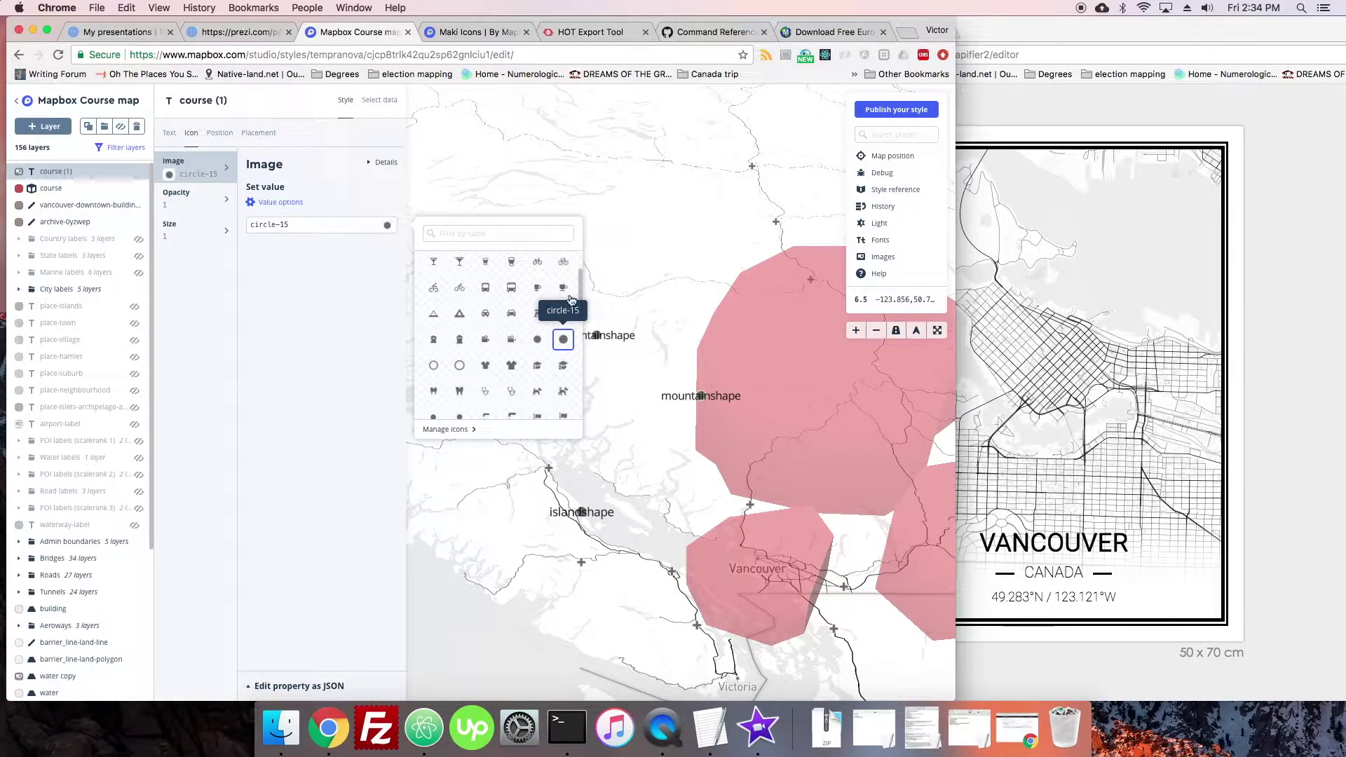
{"action": "left_click", "coordinate": [461, 366]}
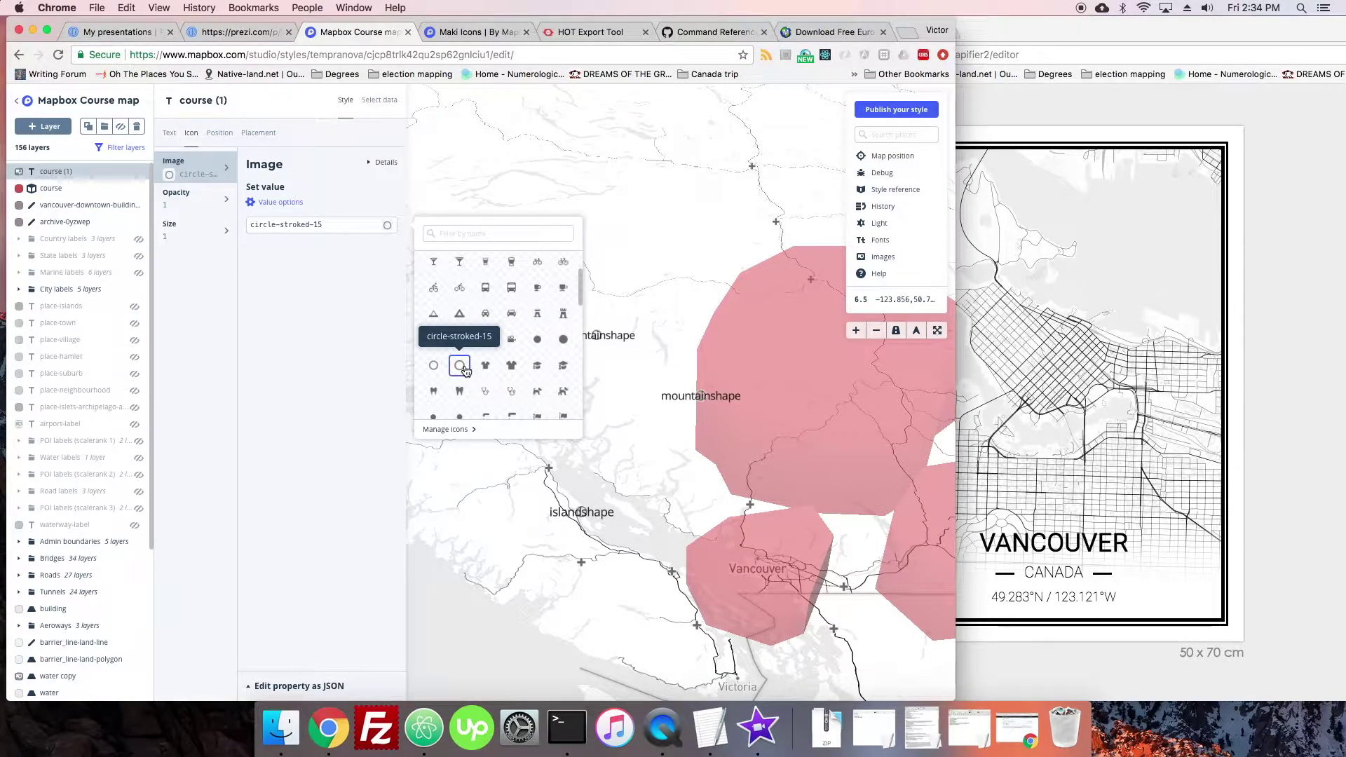
{"action": "mouse_move", "coordinate": [582, 296]}
{"action": "left_mouse_down"}
{"action": "mouse_move", "coordinate": [582, 325]}
{"action": "mouse_move", "coordinate": [579, 310]}
{"action": "left_mouse_up"}
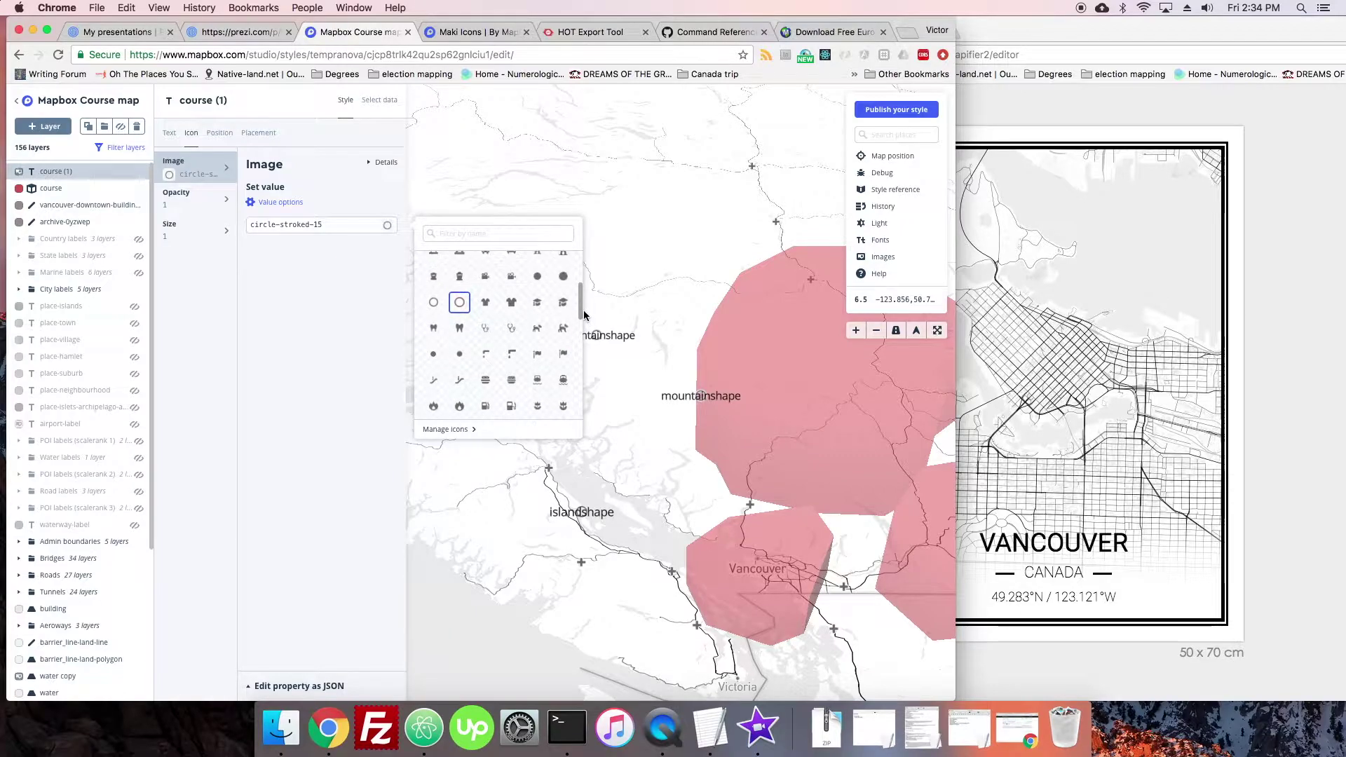
{"action": "left_click", "coordinate": [282, 320]}
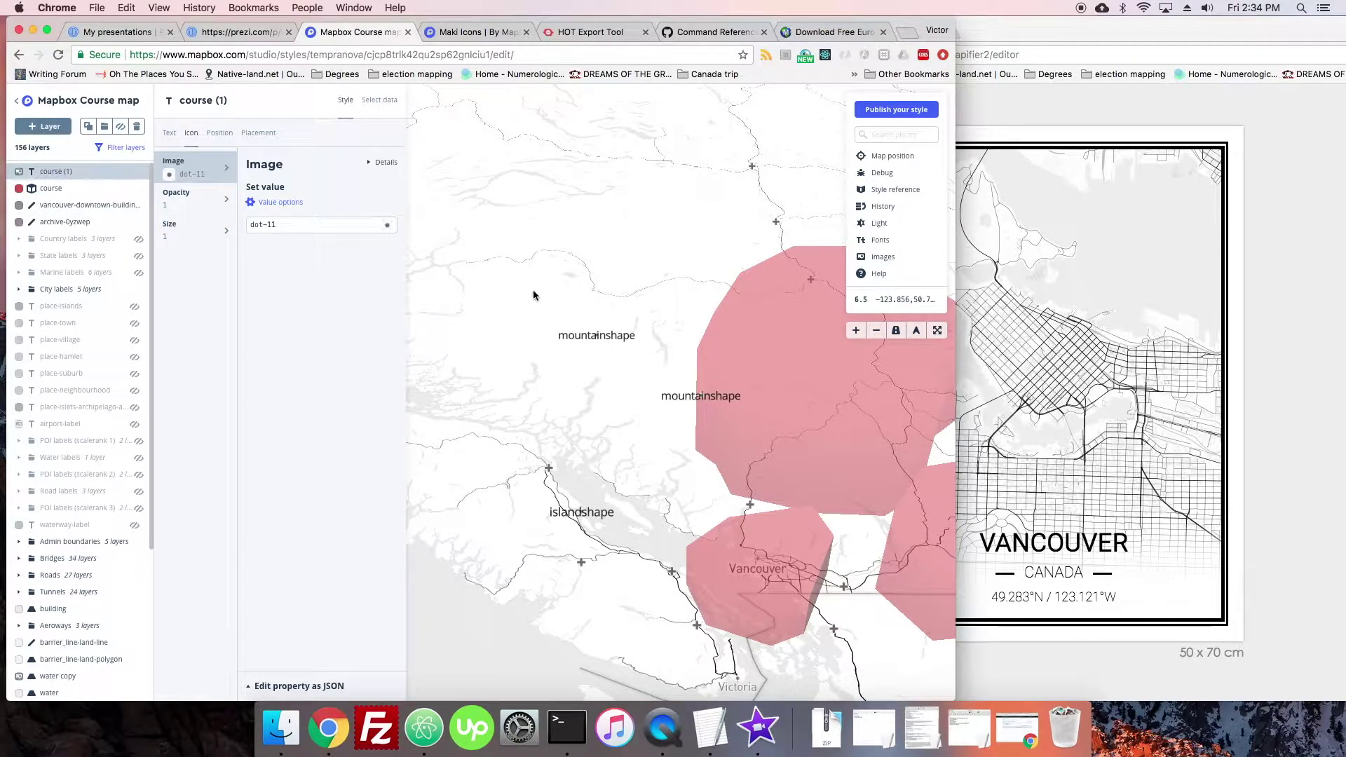
Set the text offset of the course (1) labels to 0 em in x and 1 em in y
{"action": "left_click", "coordinate": [173, 134]}
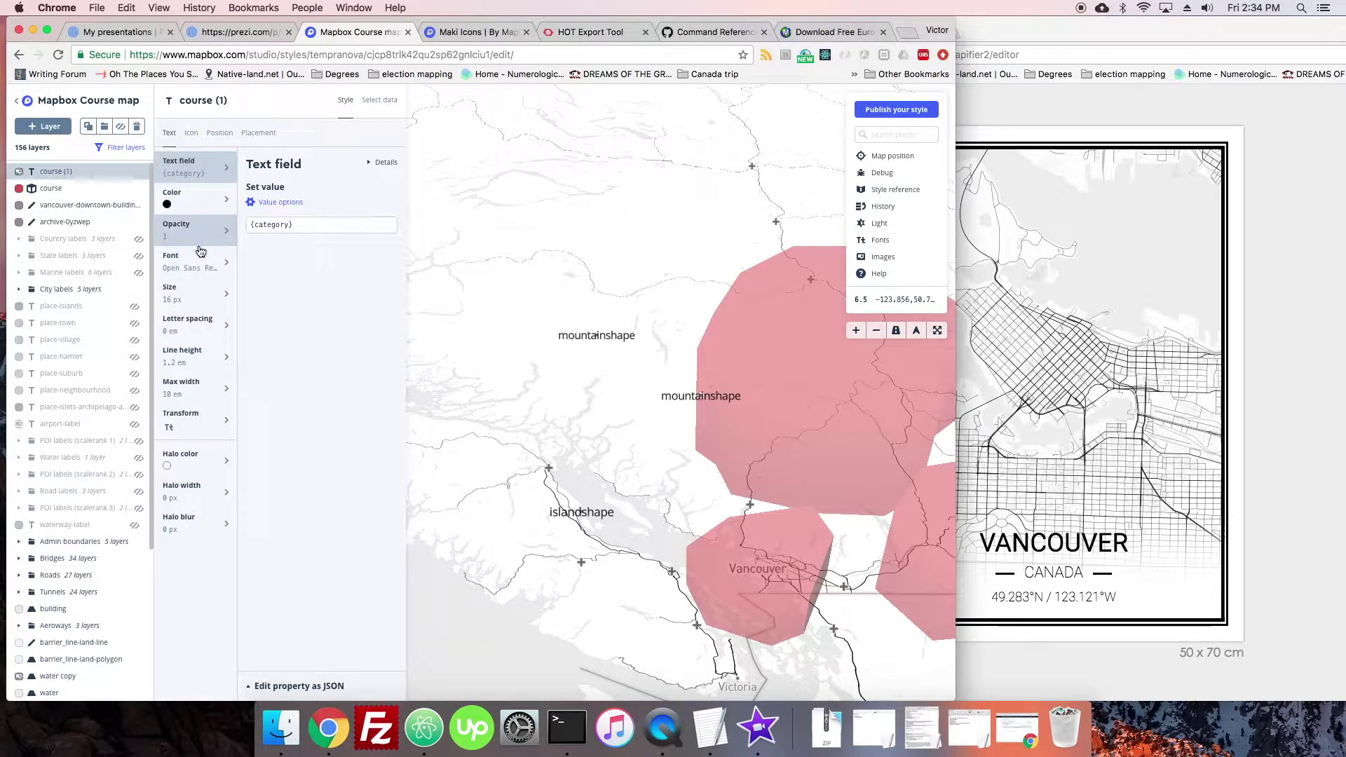
{"action": "left_click", "coordinate": [196, 427]}
{"action": "left_click", "coordinate": [219, 138]}
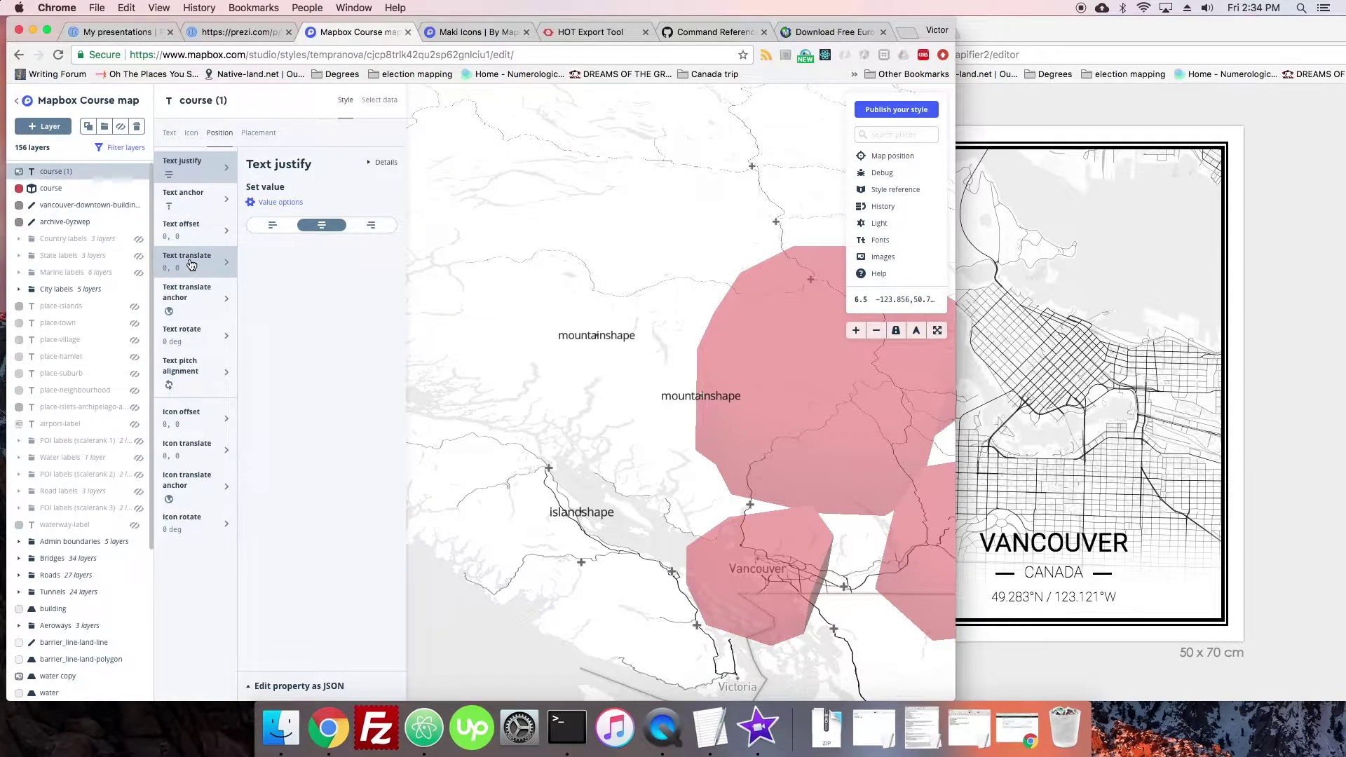
{"action": "left_click", "coordinate": [187, 229]}
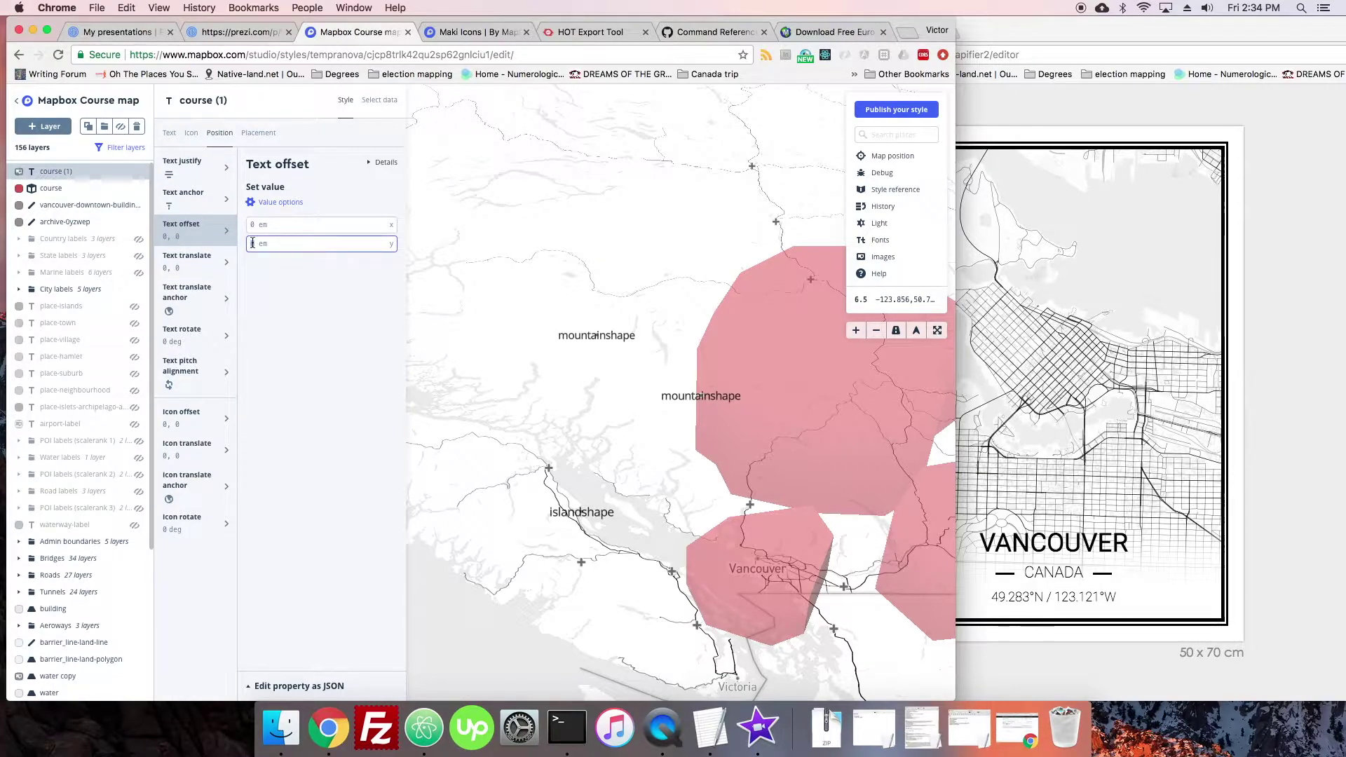
{"action": "type", "text": "5"}
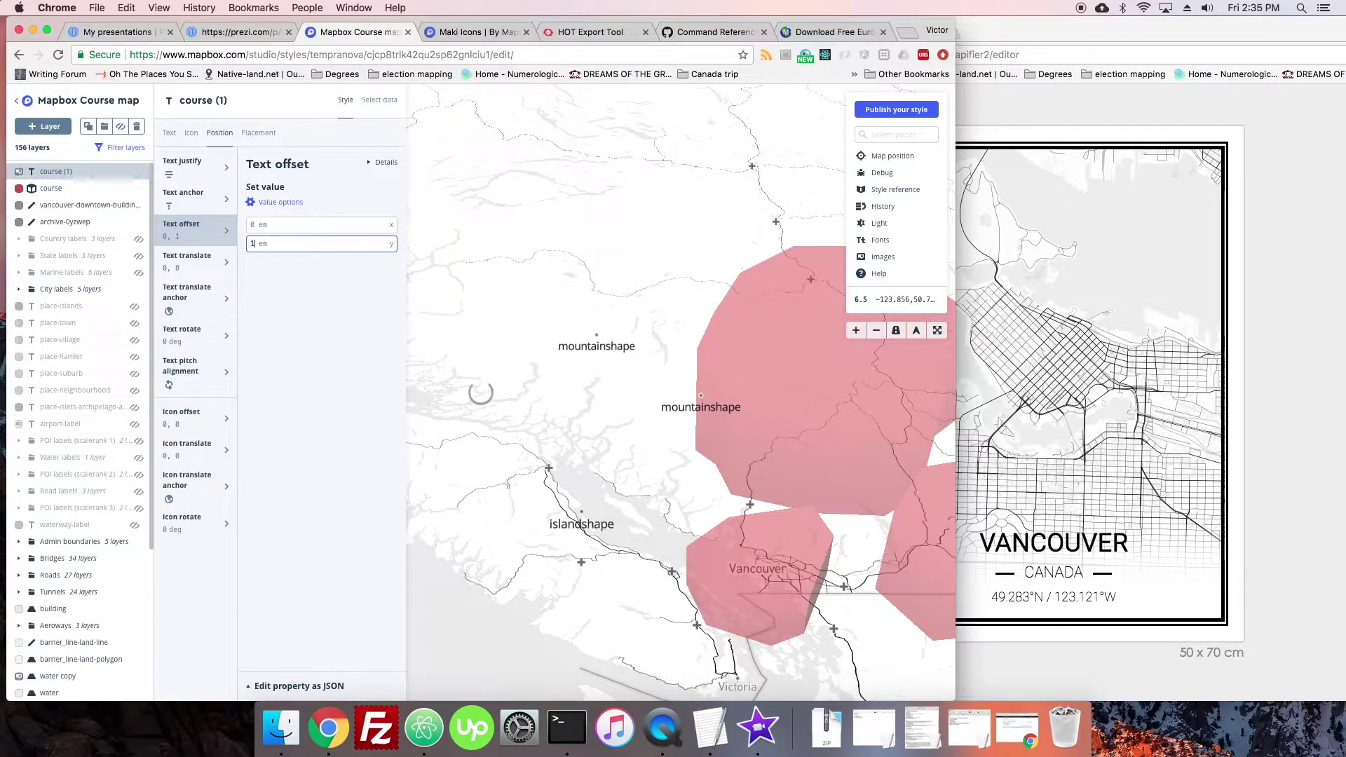
{"action": "mouse_move", "coordinate": [571, 400]}
{"action": "left_mouse_down"}
{"action": "mouse_move", "coordinate": [445, 389]}
{"action": "mouse_move", "coordinate": [584, 393]}
{"action": "left_mouse_up"}
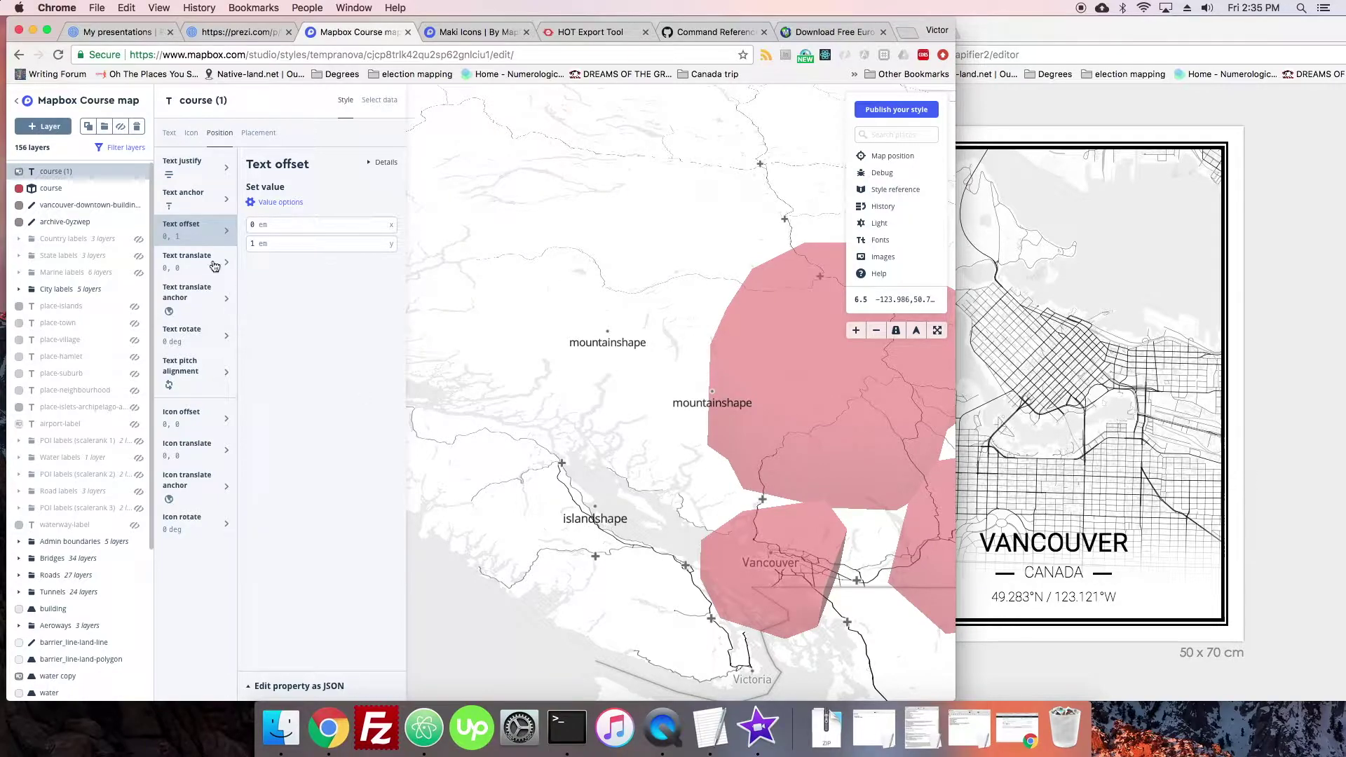
Give the course (1) labels a white halo, hsl(0, 0%, 100%), with 1 px width and 2 px blur
{"action": "left_click", "coordinate": [169, 132]}
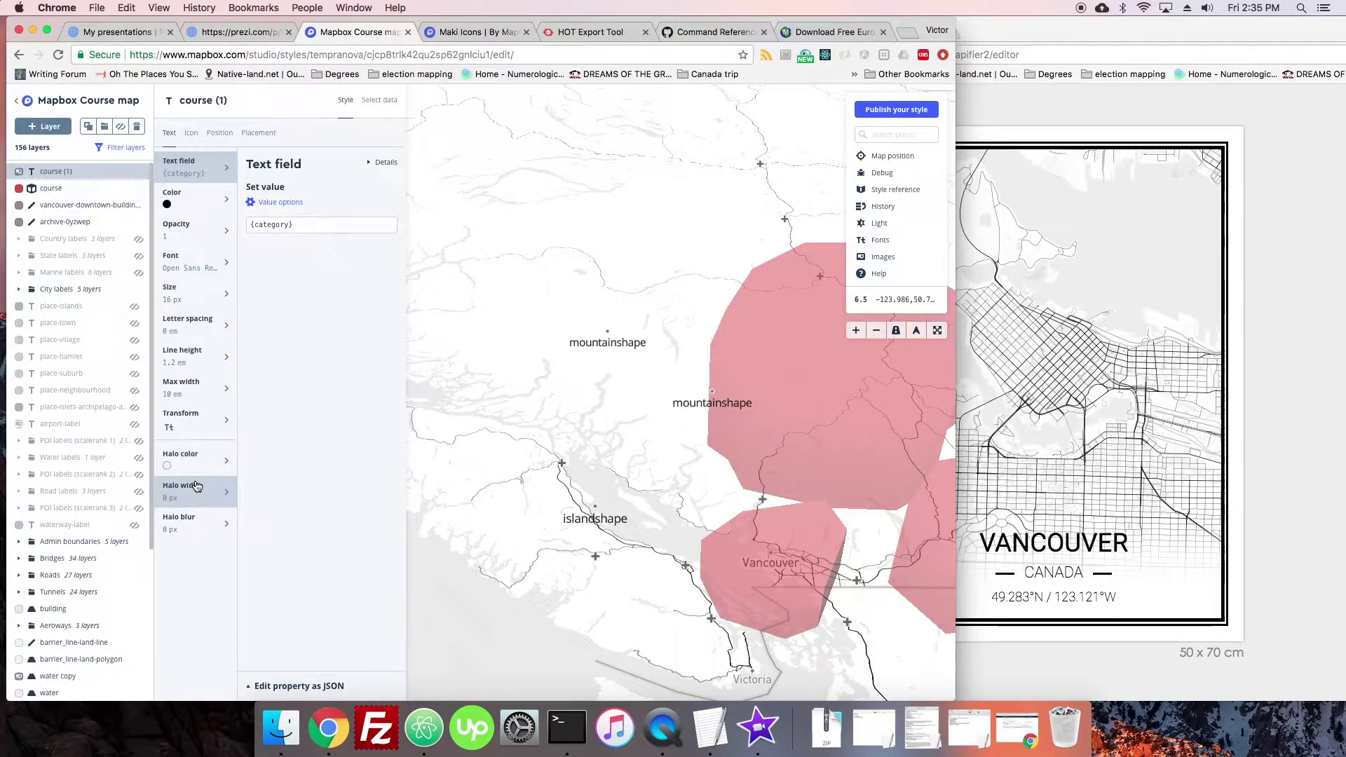
{"action": "left_click", "coordinate": [197, 487]}
{"action": "left_click", "coordinate": [254, 225]}
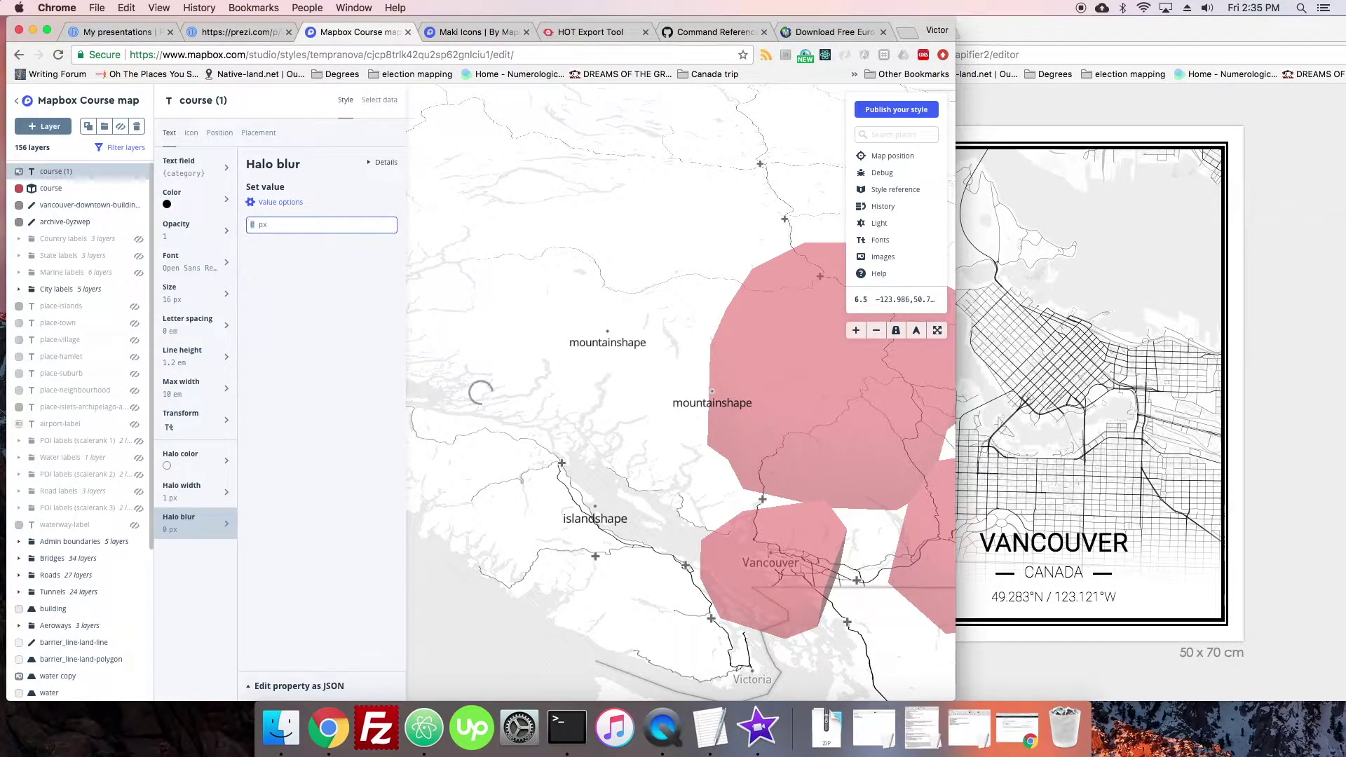
{"action": "left_click", "coordinate": [200, 460]}
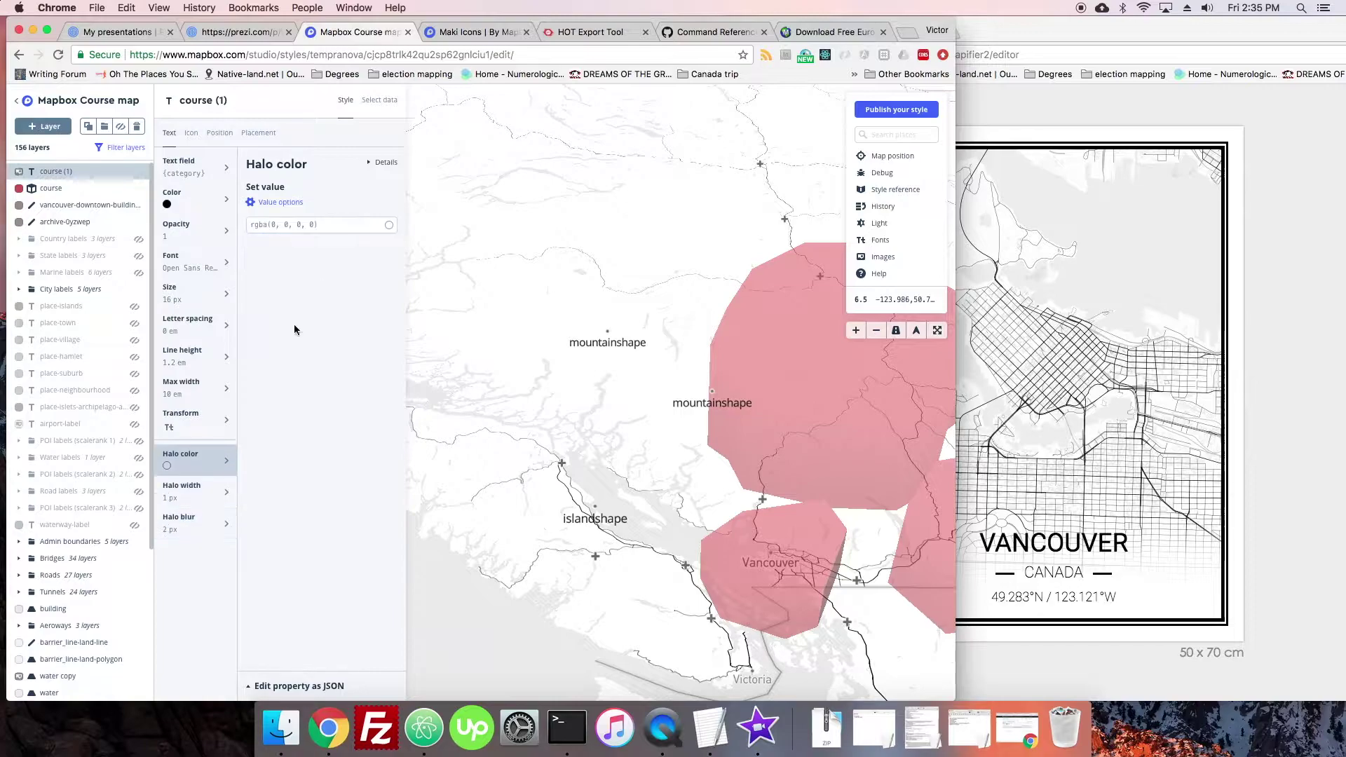
{"action": "left_click", "coordinate": [301, 225]}
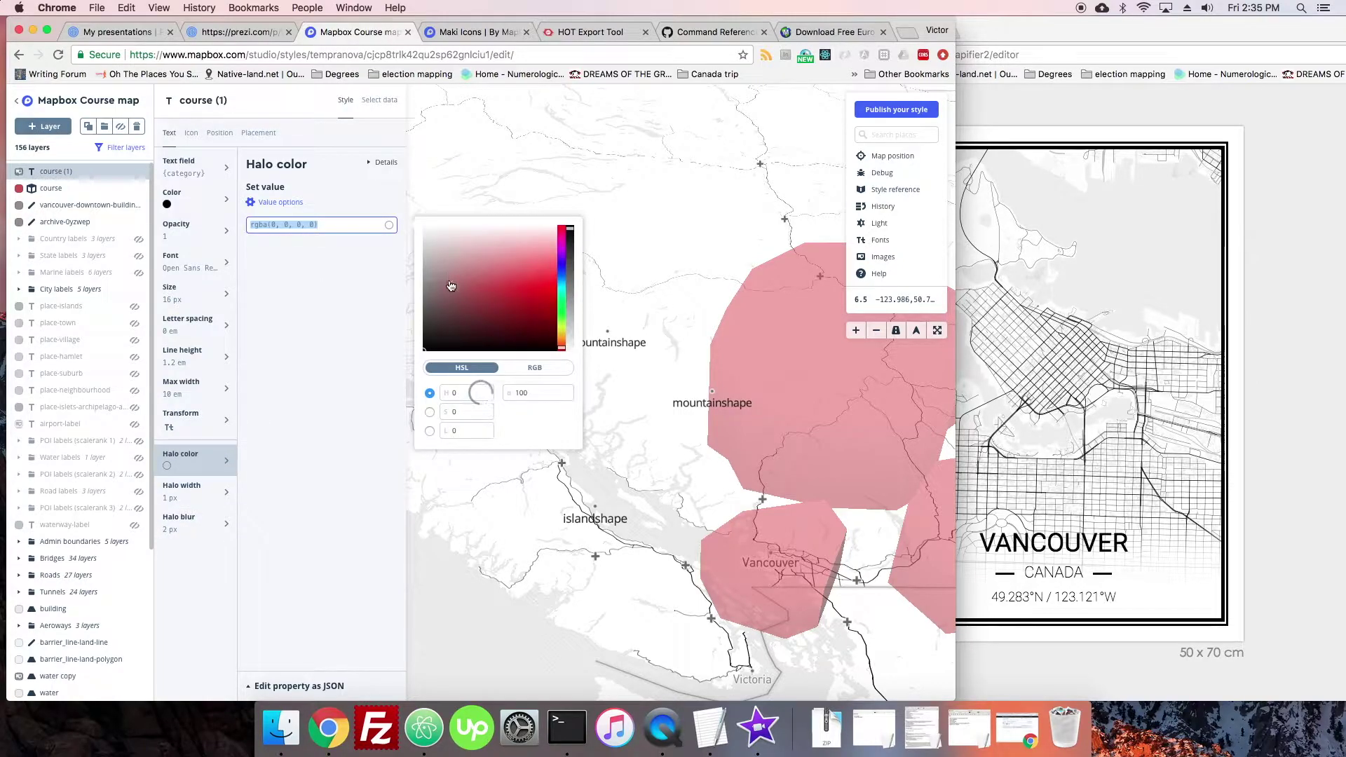
{"action": "left_click", "coordinate": [288, 341]}
{"action": "left_click_drag", "start_coordinate": [605, 436], "coordinate": [564, 427]}
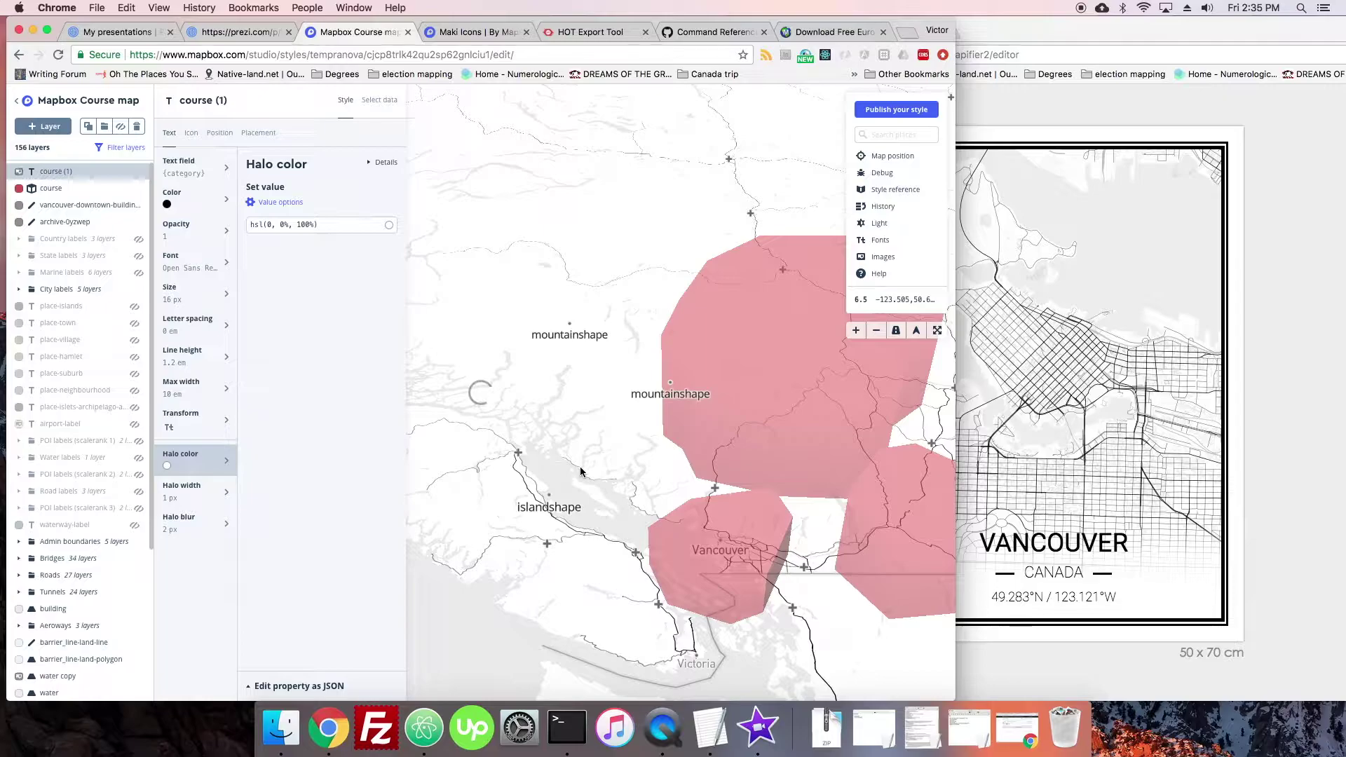
{"action": "left_click_drag", "start_coordinate": [675, 426], "coordinate": [579, 453]}
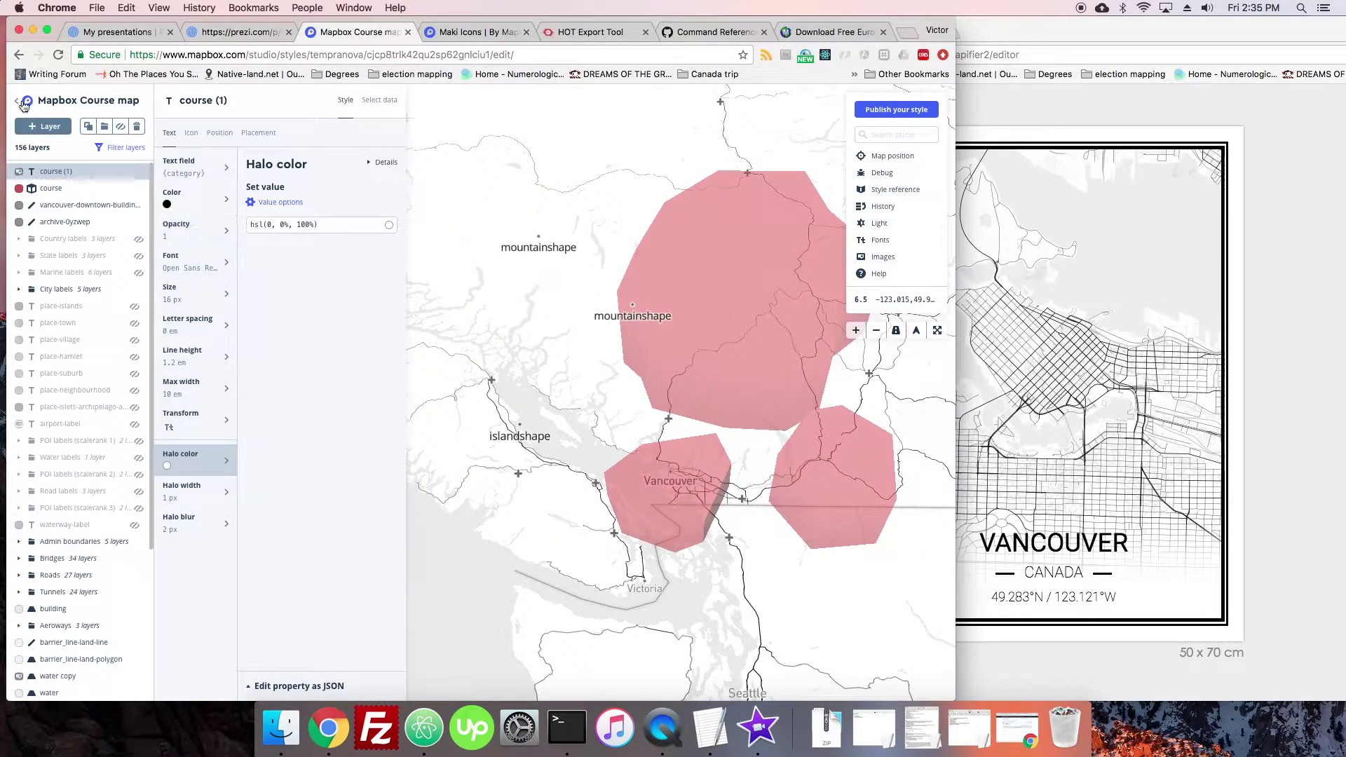
Start a new layer from the Course tileset and keep Circle as its type
{"action": "left_click", "coordinate": [44, 127]}
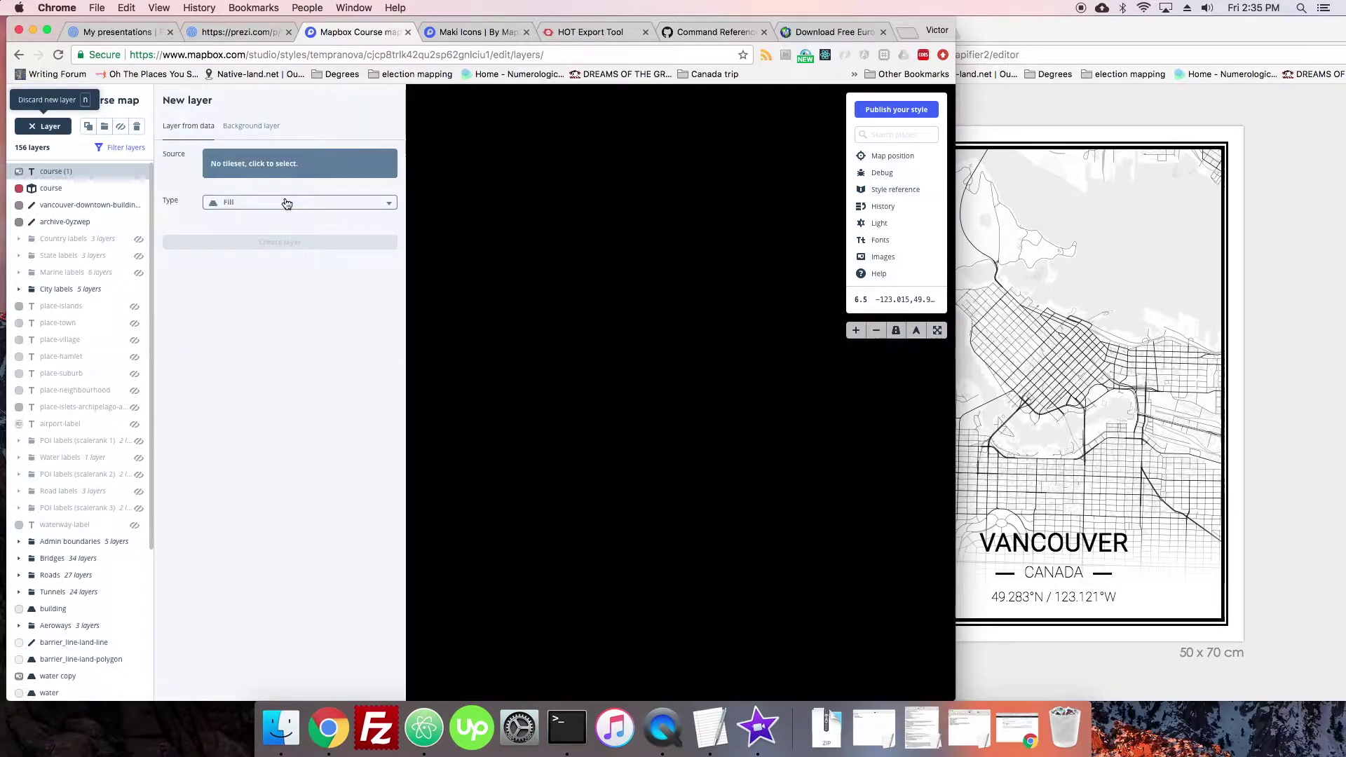
{"action": "left_click", "coordinate": [232, 128]}
{"action": "left_click", "coordinate": [188, 126]}
{"action": "left_click", "coordinate": [294, 164]}
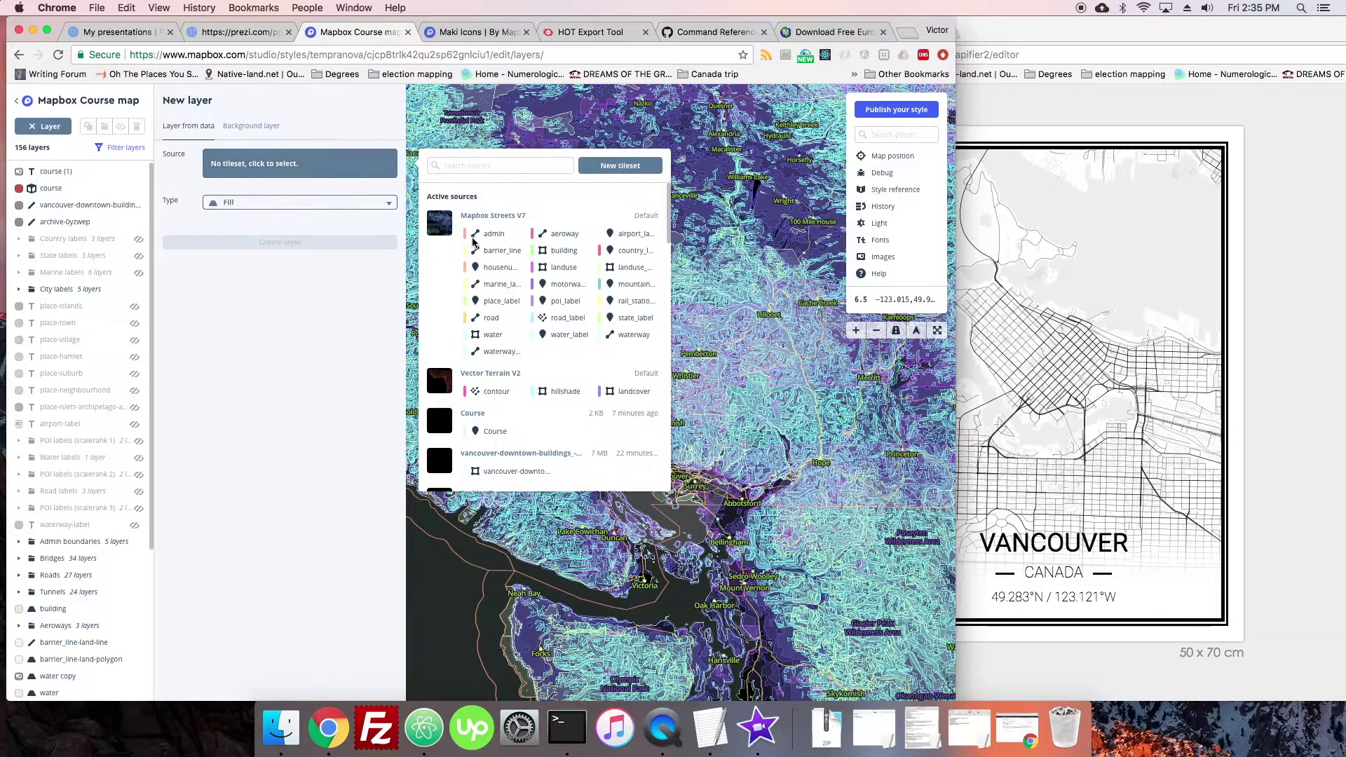
{"action": "left_click", "coordinate": [509, 431]}
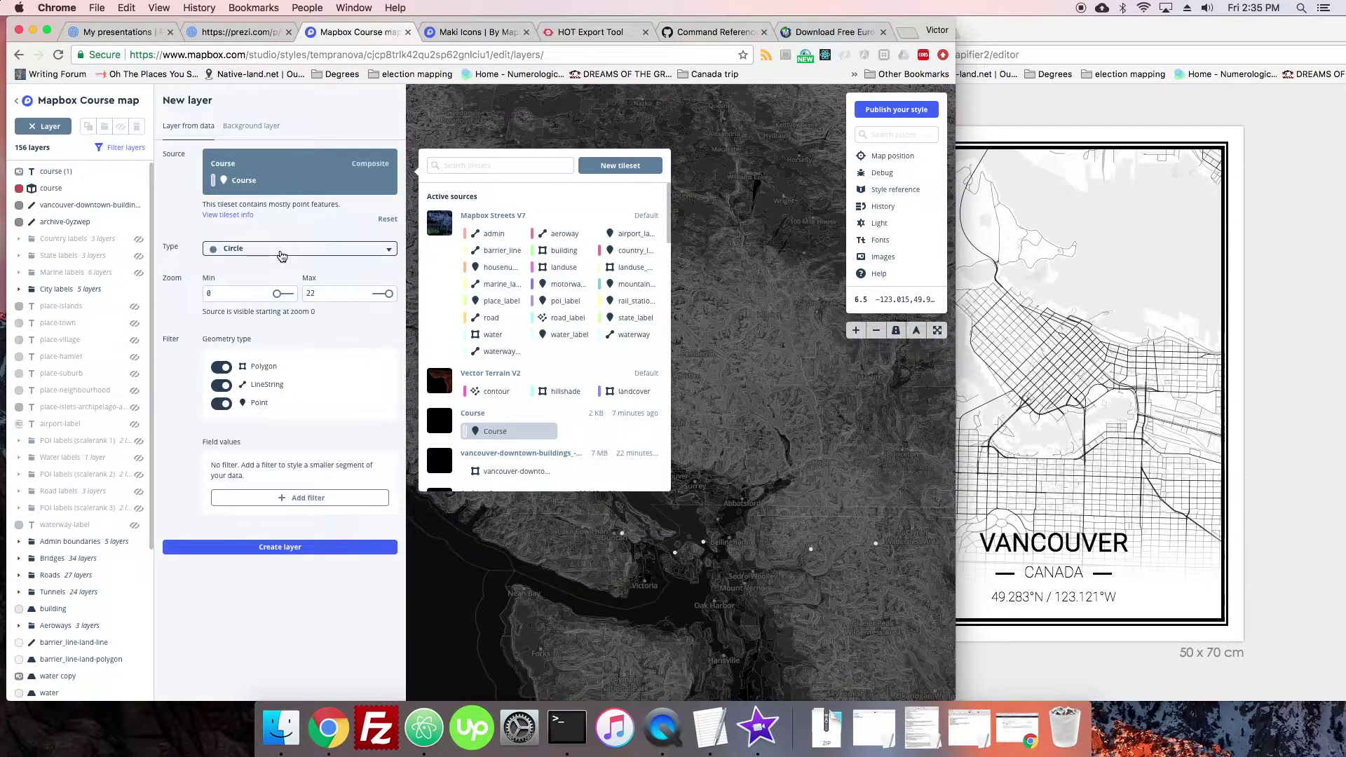
{"action": "left_click", "coordinate": [280, 250]}
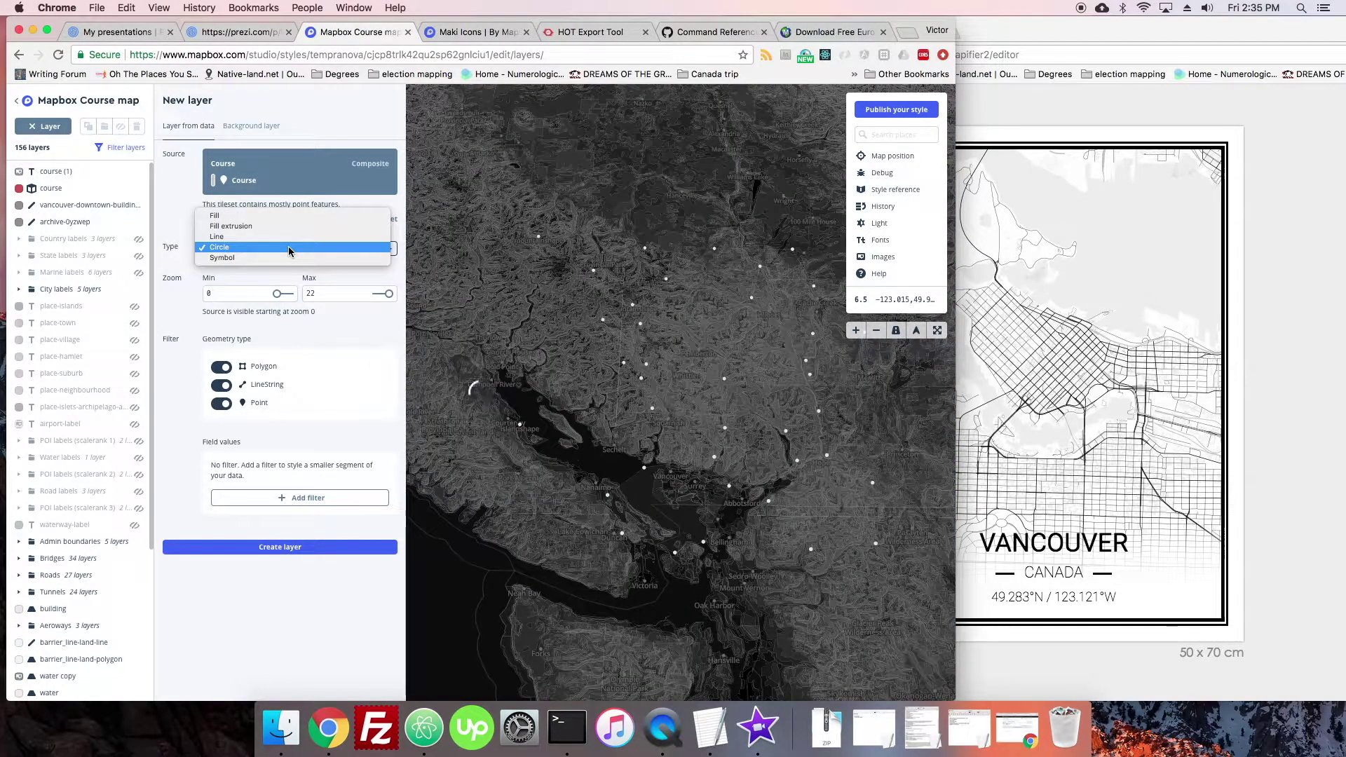
{"action": "left_click", "coordinate": [288, 246]}
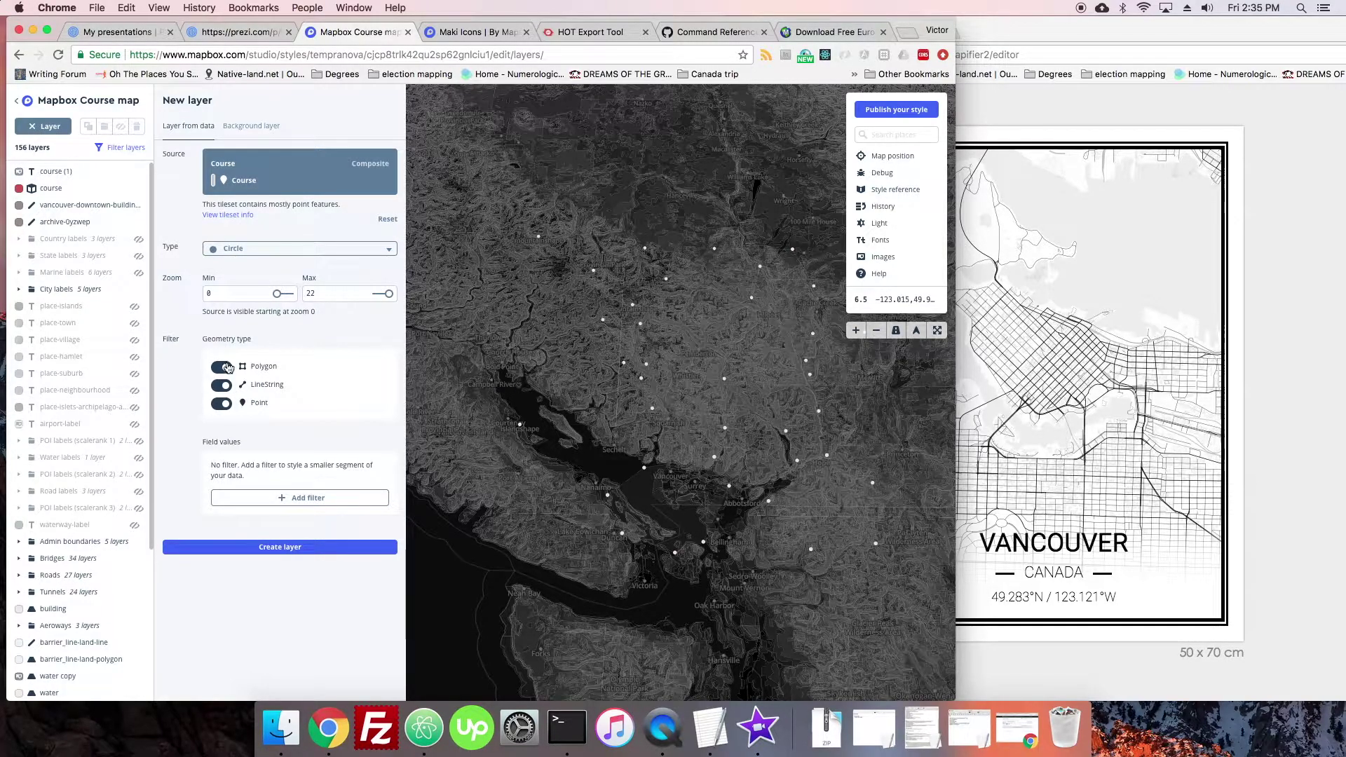
Filter the new circle layer to features whose category is any of "islandshape" and create the layer
{"action": "left_click", "coordinate": [303, 506]}
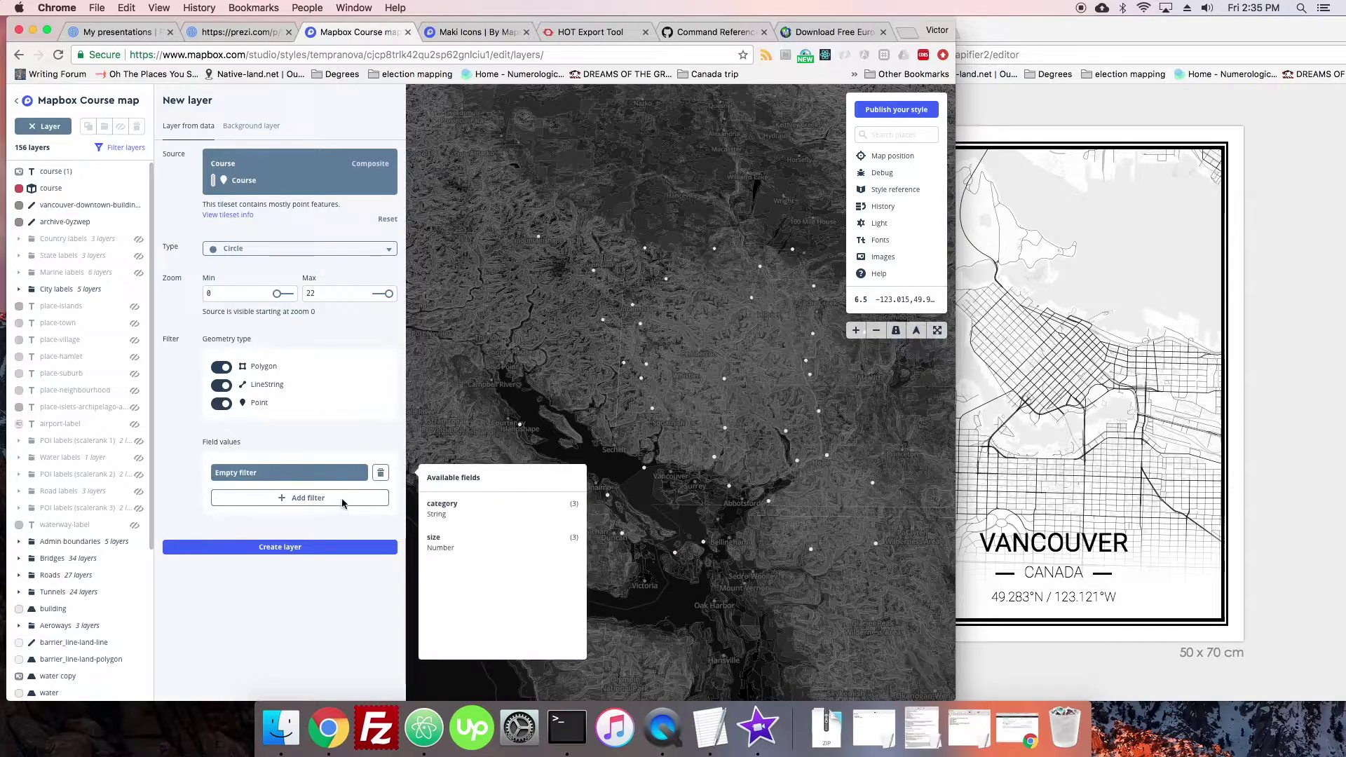
{"action": "left_click", "coordinate": [442, 508]}
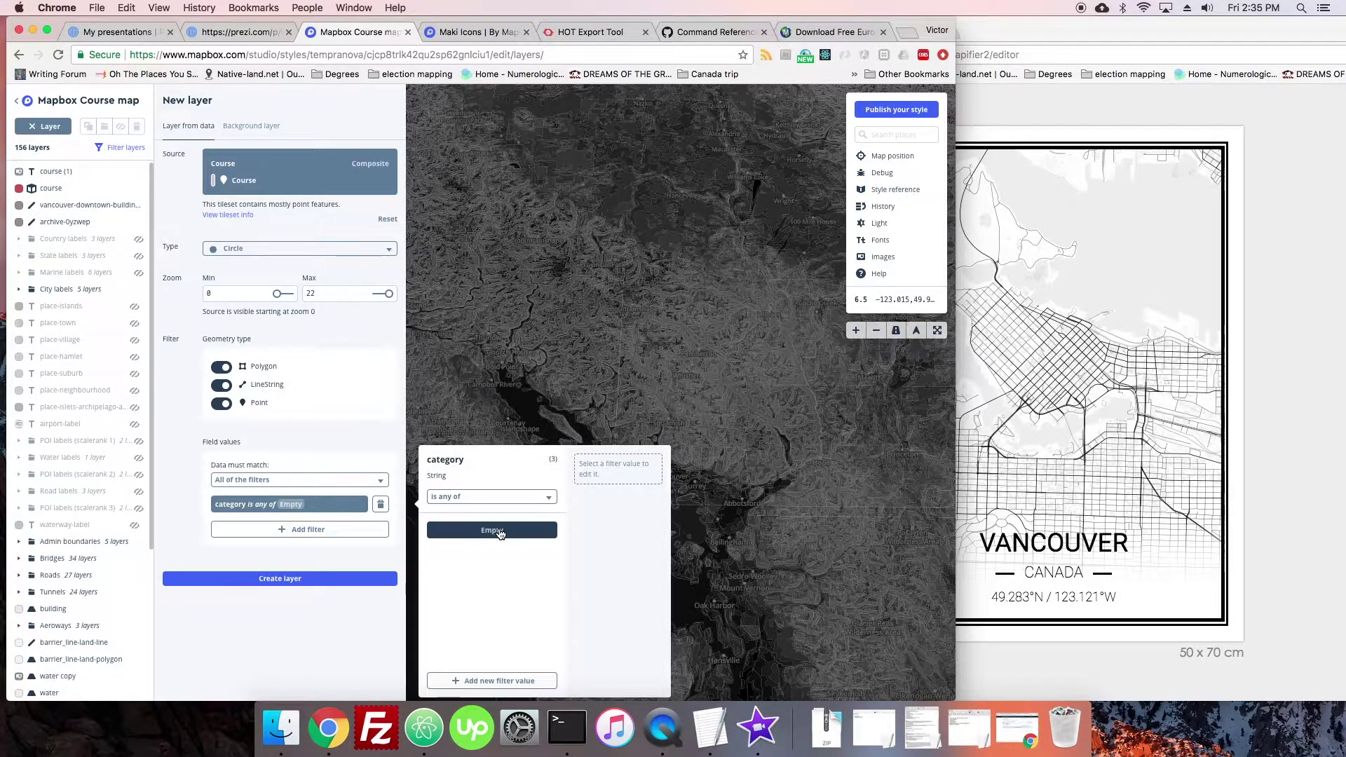
{"action": "left_click", "coordinate": [501, 534]}
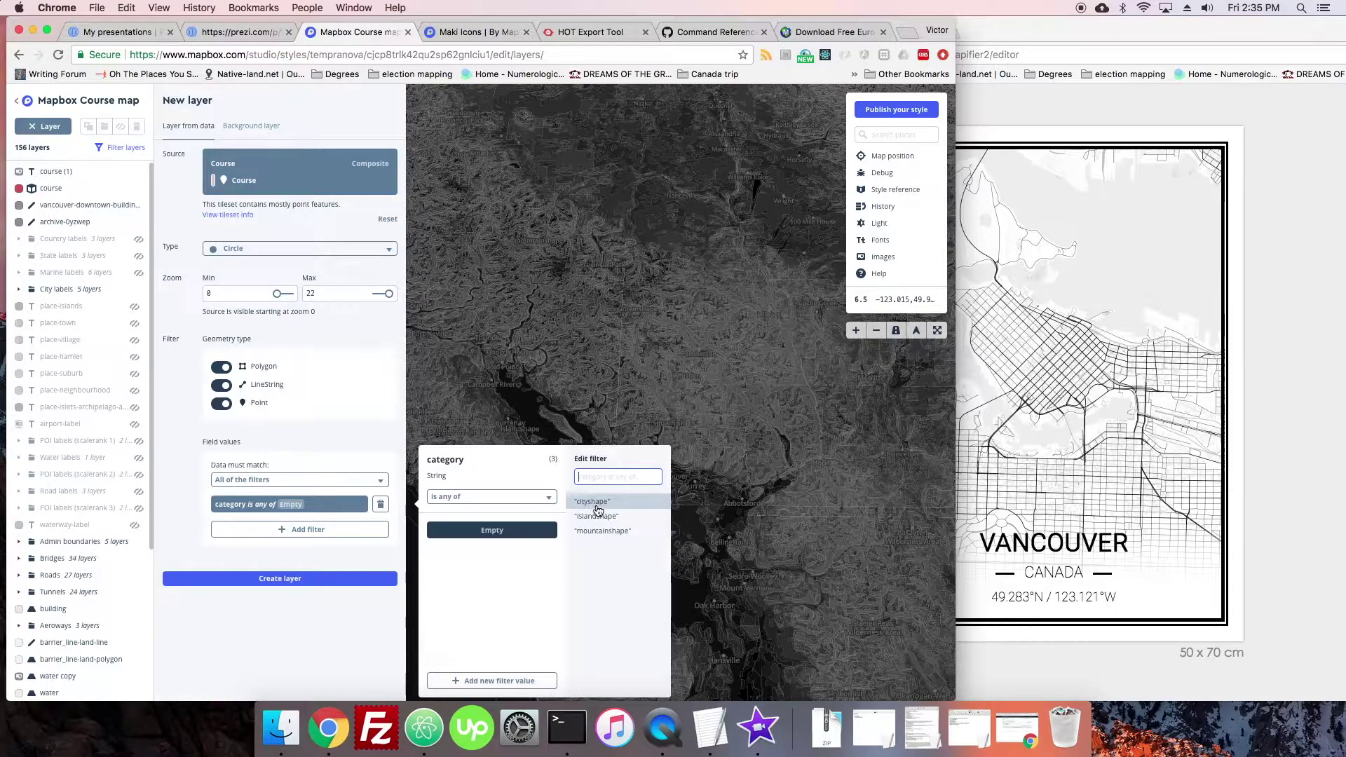
{"action": "left_click", "coordinate": [604, 517]}
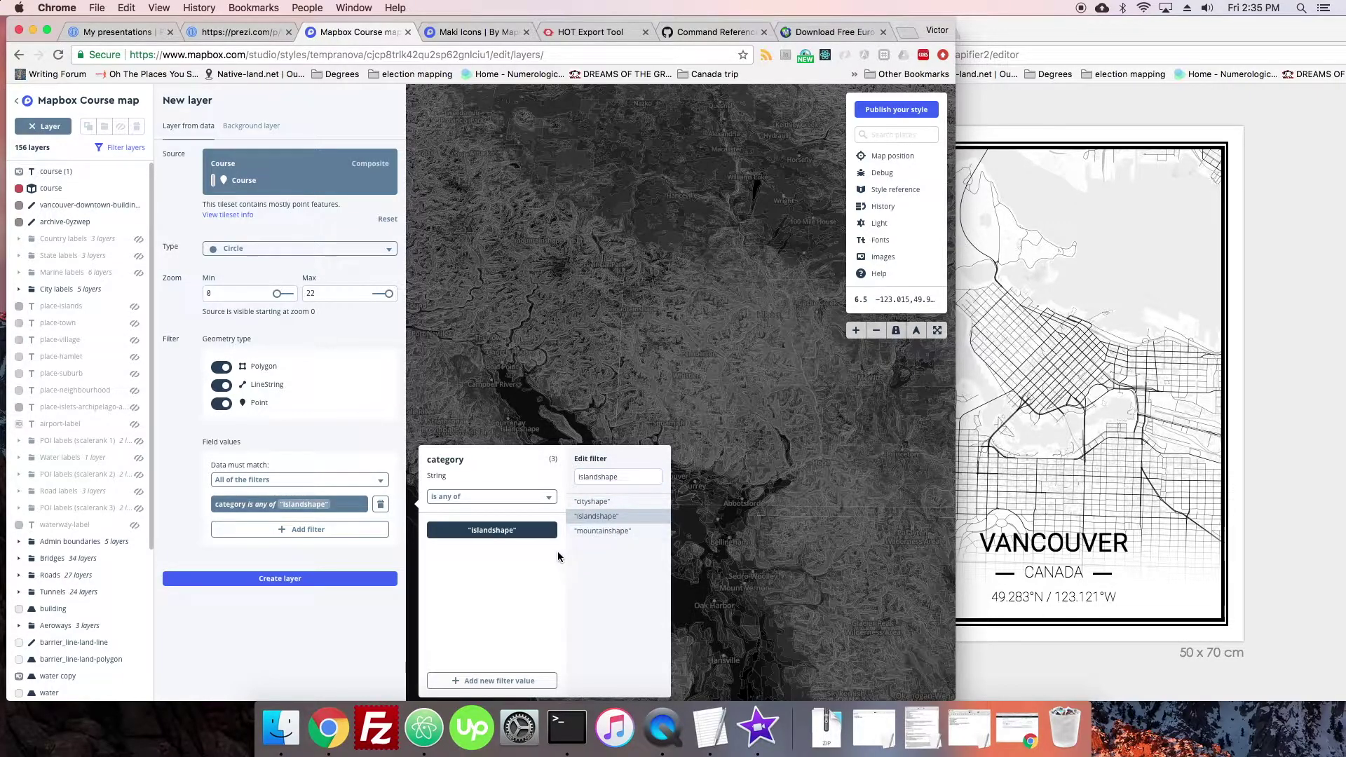
{"action": "left_click", "coordinate": [387, 543]}
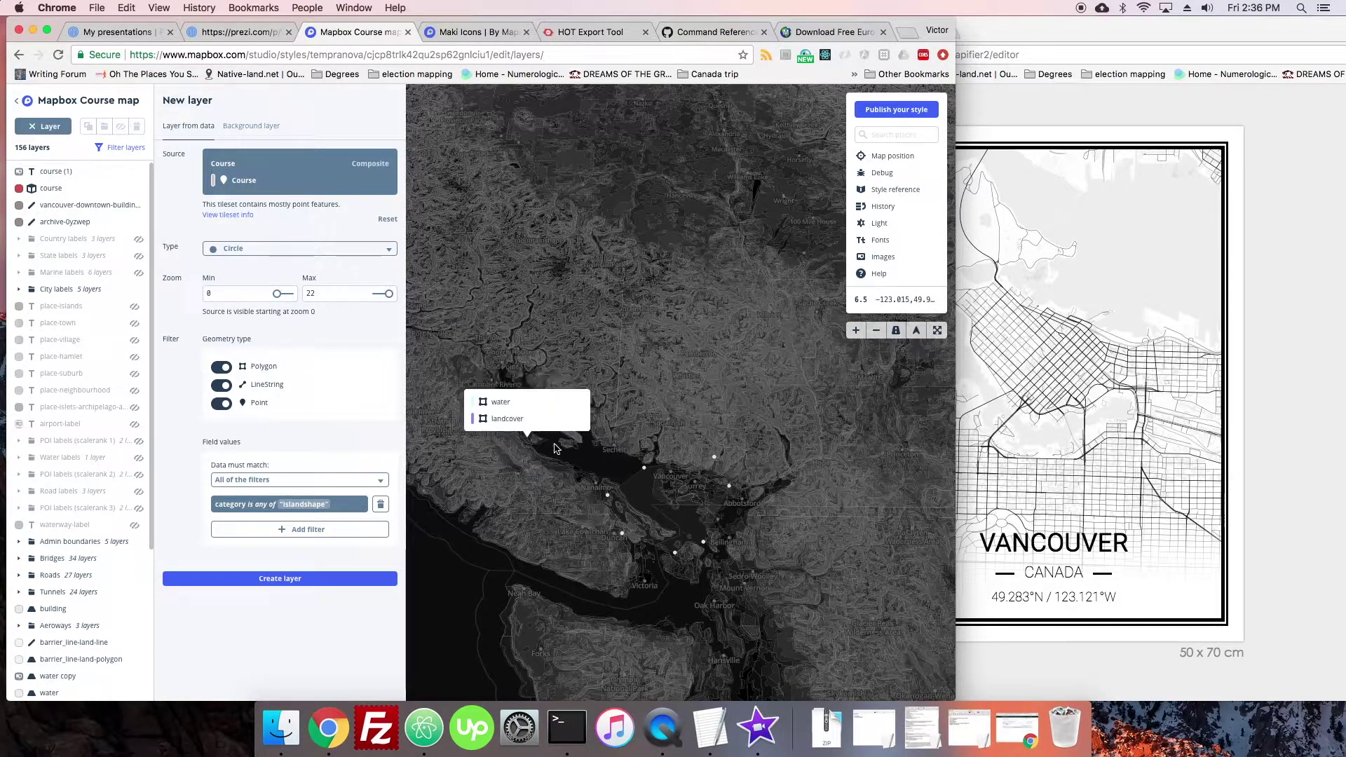
{"action": "left_click", "coordinate": [280, 582]}
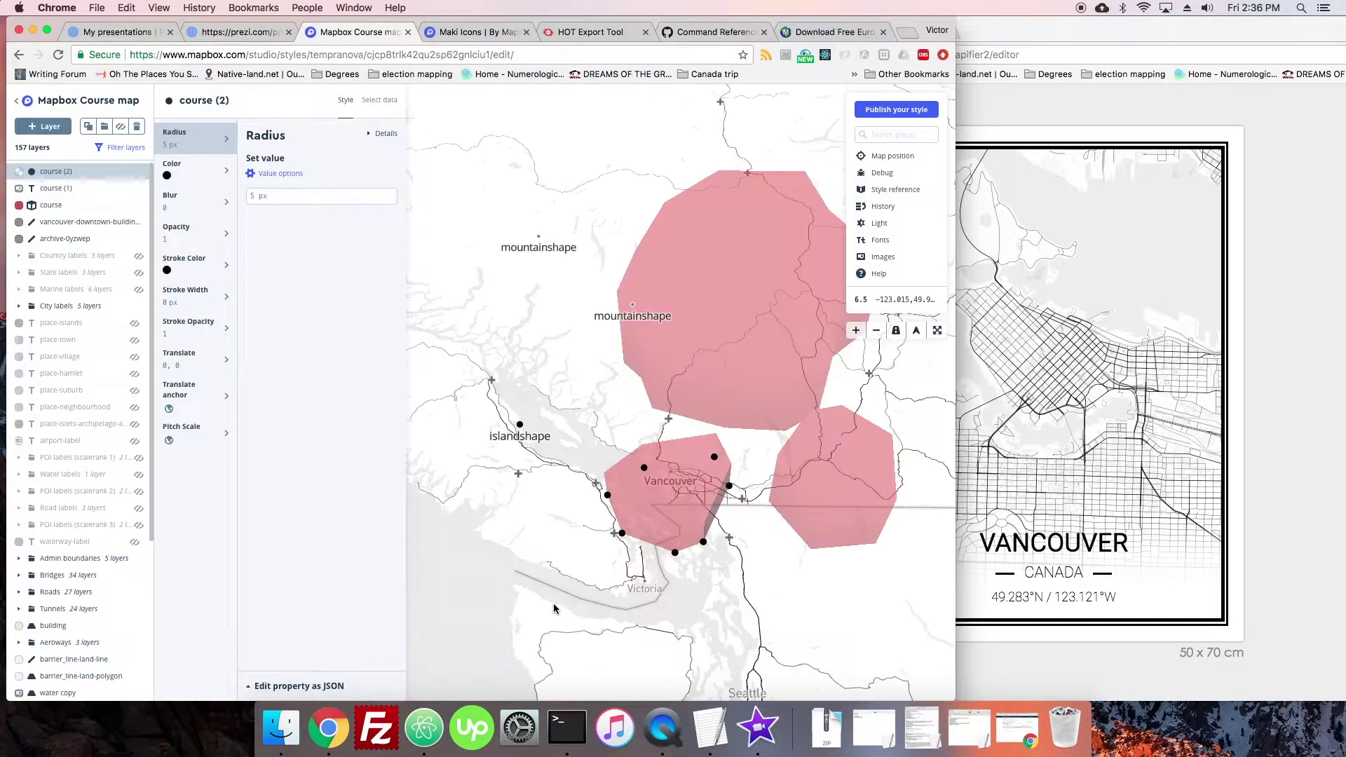
Set the circle radius of the course (2) layer to 50 px and its blur to 1
{"action": "left_click_drag", "start_coordinate": [560, 448], "coordinate": [592, 449]}
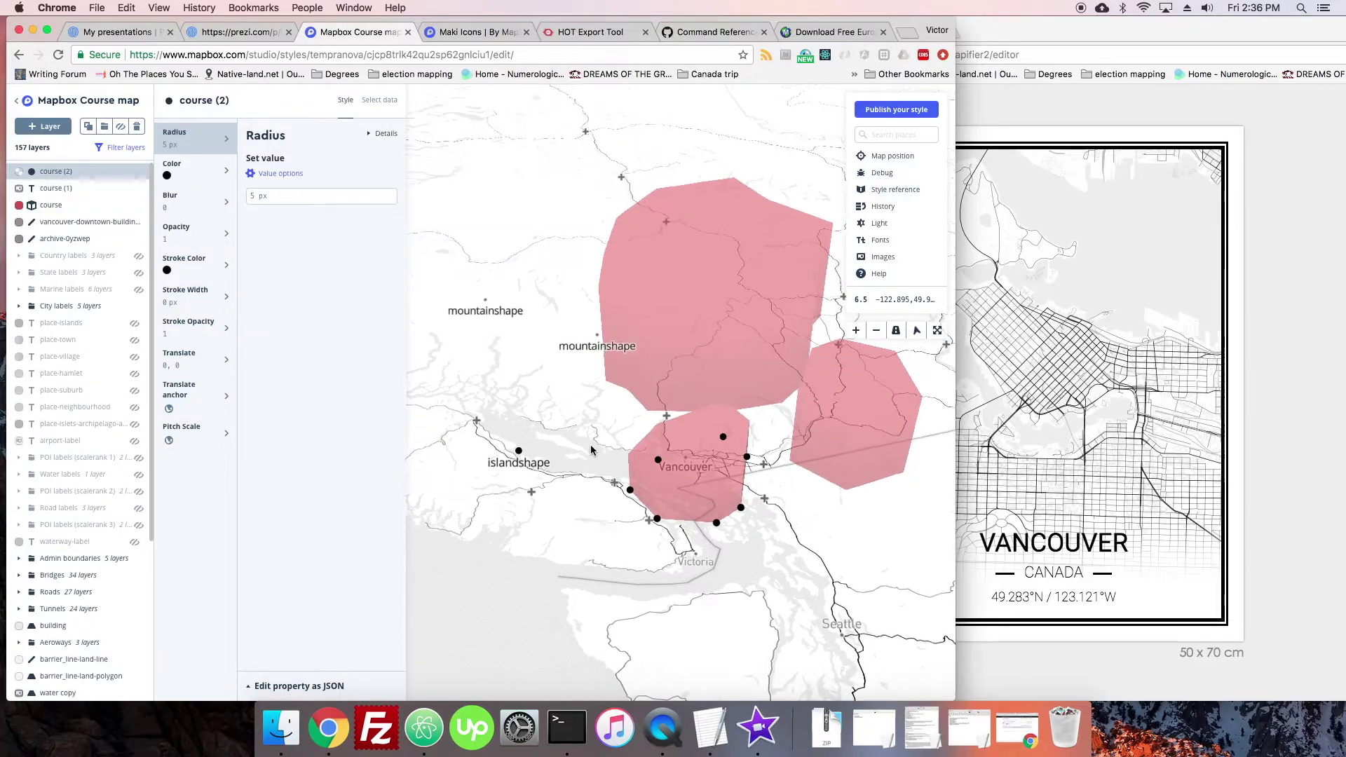
{"action": "left_click_drag", "start_coordinate": [653, 355], "coordinate": [550, 507]}
{"action": "scroll", "coordinate": [550, 508], "scroll_direction": "down", "scroll_amount": 5}
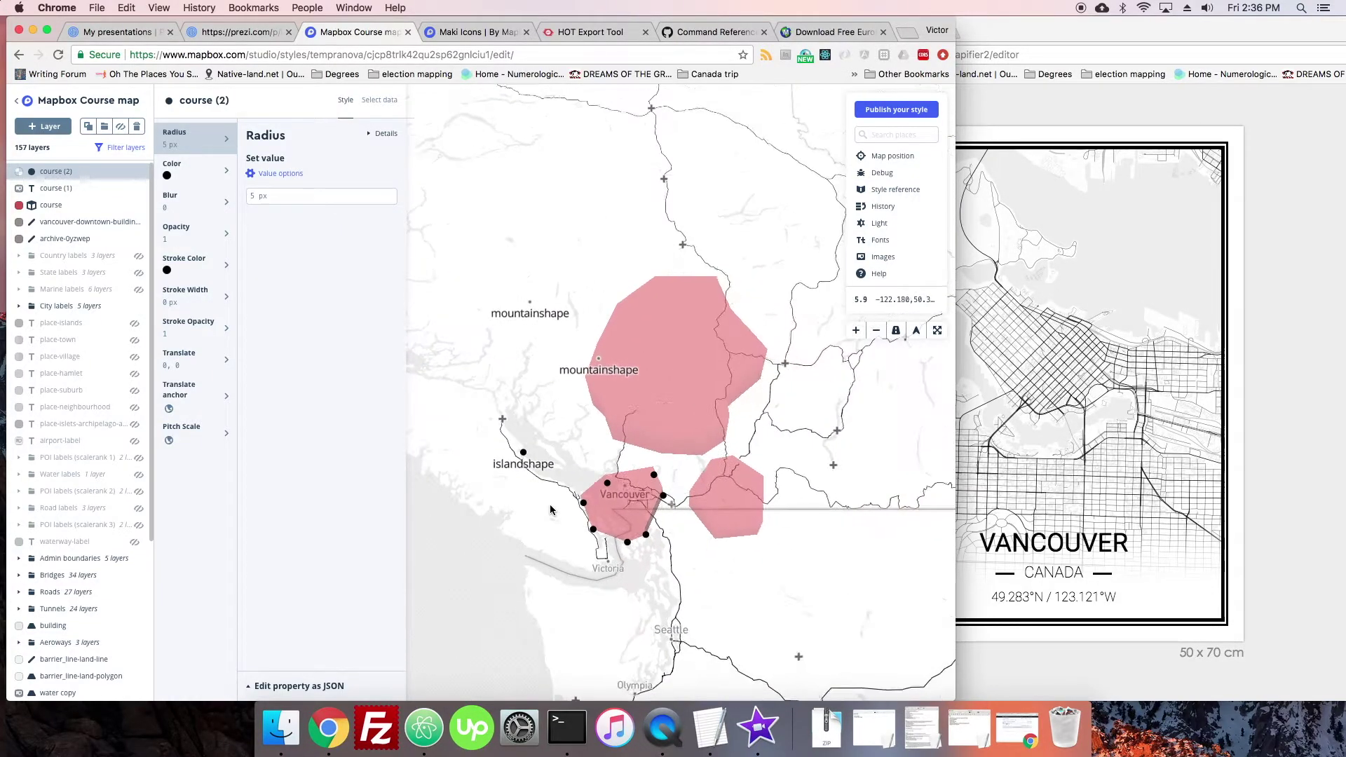
{"action": "left_click_drag", "start_coordinate": [563, 364], "coordinate": [593, 369]}
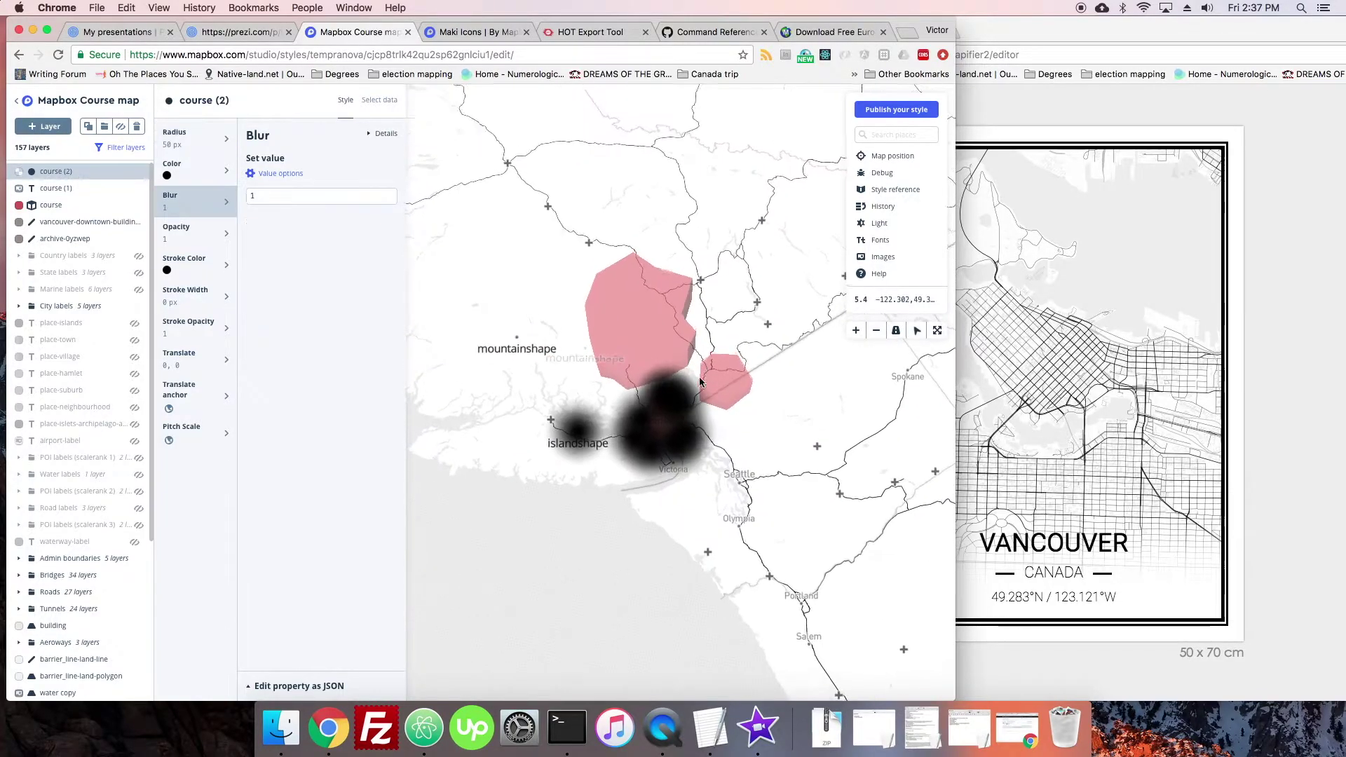
{"action": "left_click_drag", "start_coordinate": [700, 382], "coordinate": [679, 254]}
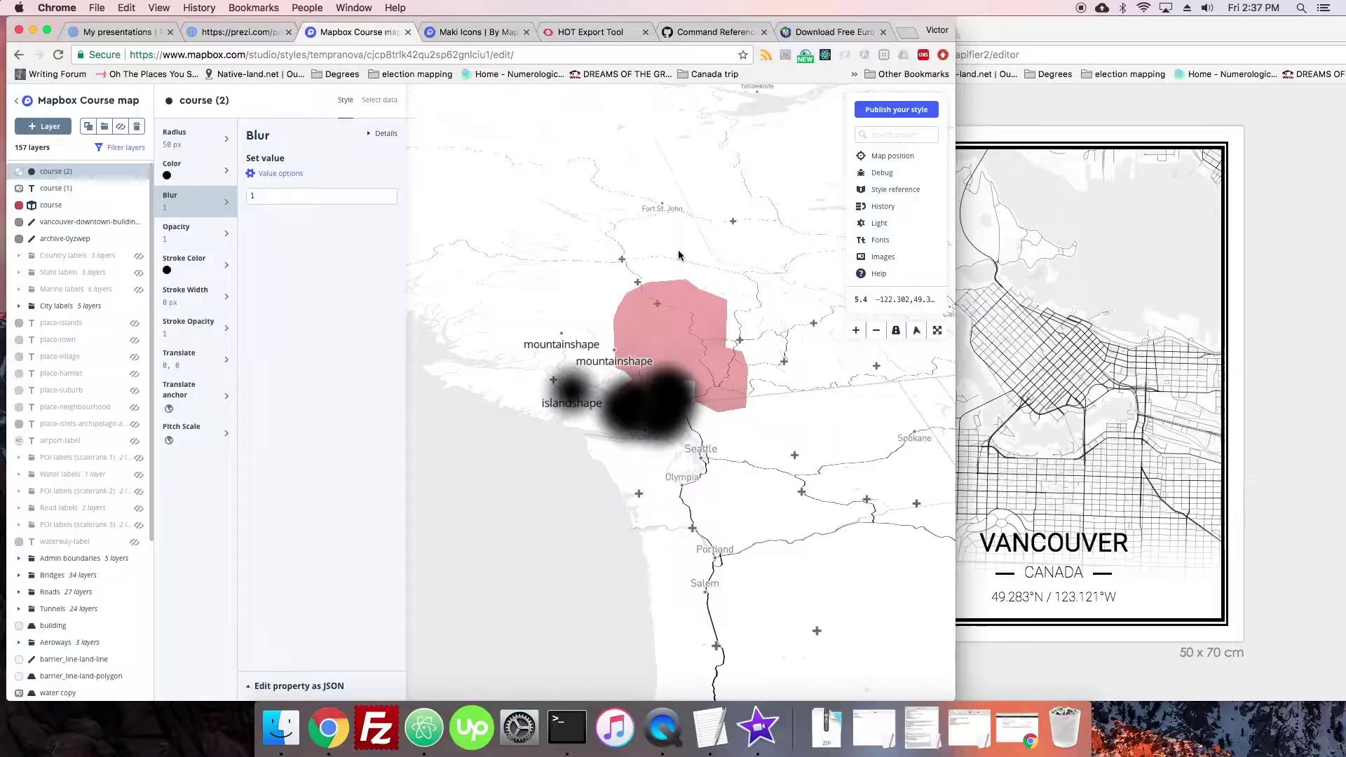